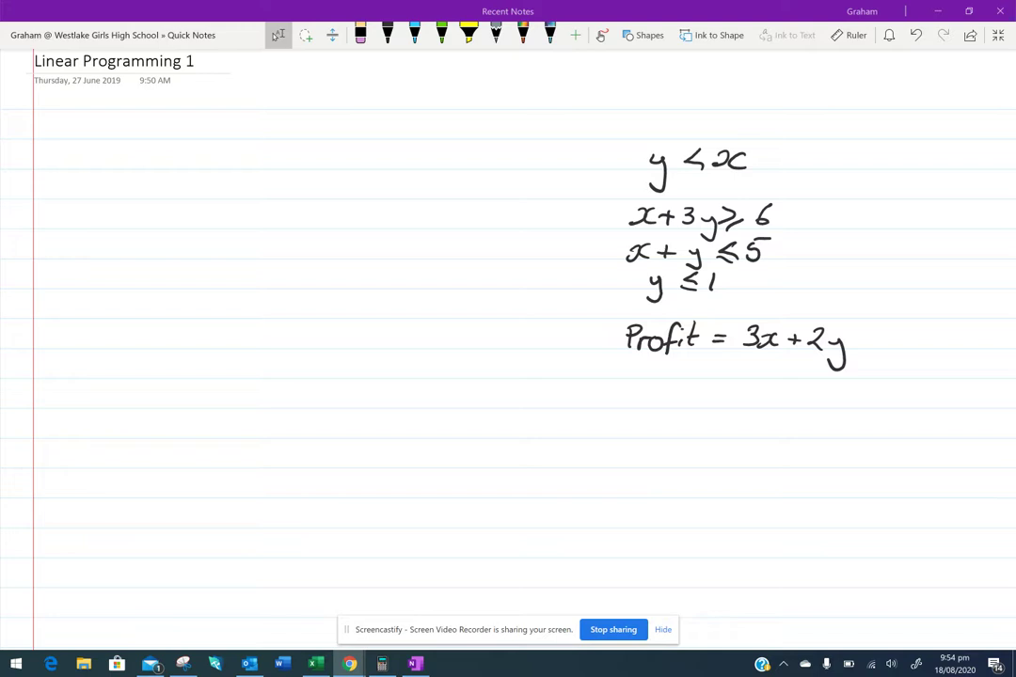
Step: Bracket the four constraint inequalities in light blue ink and circle the Profit = 3x + 2y equation in green
{"action": "left_click", "coordinate": [305, 35]}
{"action": "mouse_move", "coordinate": [646, 129]}
{"action": "left_mouse_down"}
{"action": "mouse_move", "coordinate": [595, 141]}
{"action": "mouse_move", "coordinate": [598, 292]}
{"action": "mouse_move", "coordinate": [612, 137]}
{"action": "left_mouse_up"}
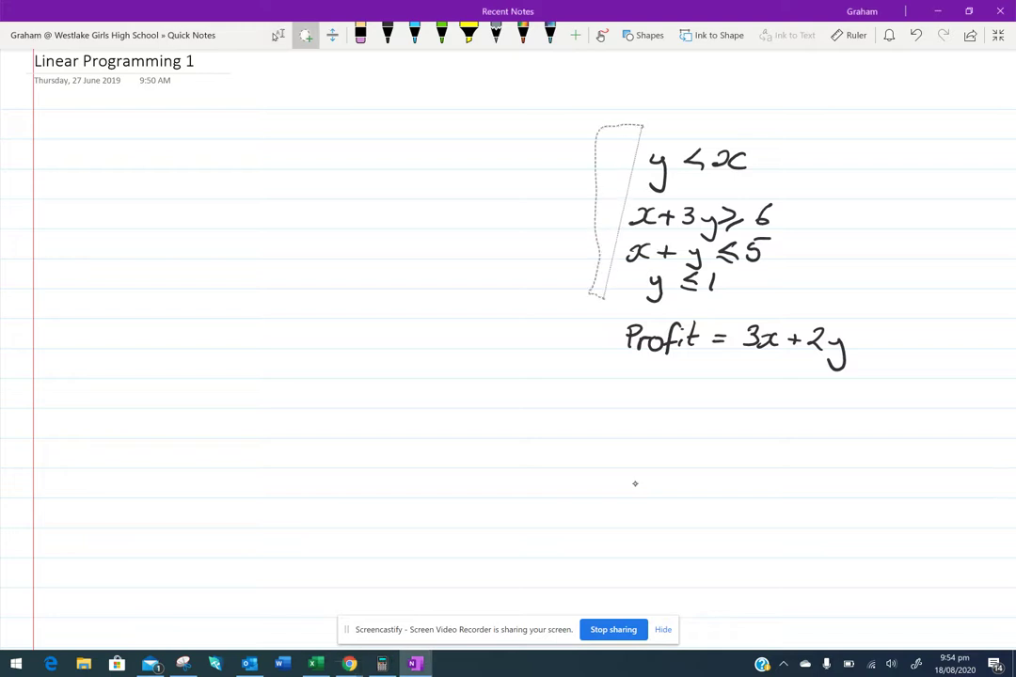
{"action": "left_click", "coordinate": [414, 35]}
{"action": "mouse_move", "coordinate": [639, 143]}
{"action": "left_mouse_down"}
{"action": "mouse_move", "coordinate": [586, 226]}
{"action": "mouse_move", "coordinate": [649, 293]}
{"action": "left_mouse_up"}
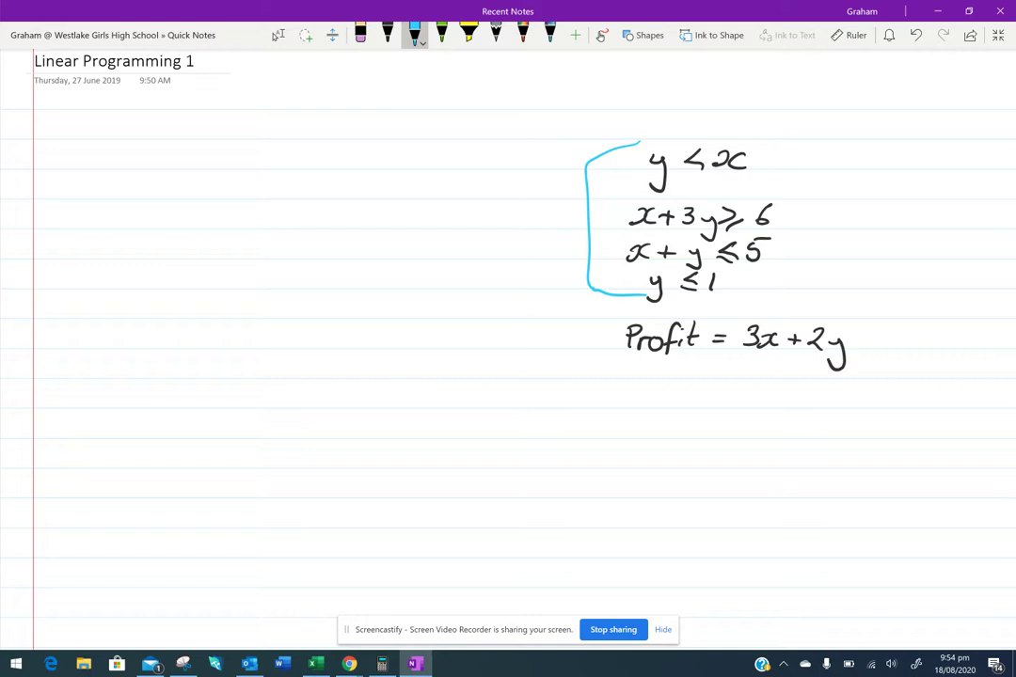
{"action": "left_click", "coordinate": [441, 35]}
{"action": "mouse_move", "coordinate": [630, 321]}
{"action": "left_mouse_down"}
{"action": "mouse_move", "coordinate": [622, 324]}
{"action": "mouse_move", "coordinate": [745, 380]}
{"action": "mouse_move", "coordinate": [873, 344]}
{"action": "mouse_move", "coordinate": [628, 318]}
{"action": "left_mouse_up"}
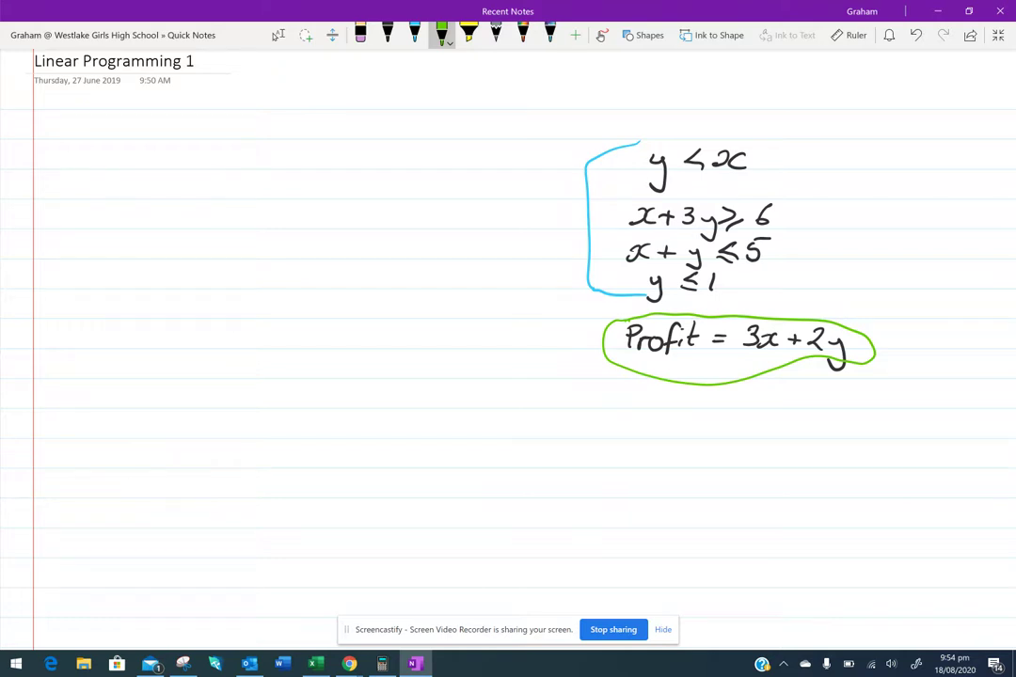
Step: Complete the light blue outline around the four constraints and add a green wavy underline beneath the word Profit
{"action": "left_click", "coordinate": [414, 35]}
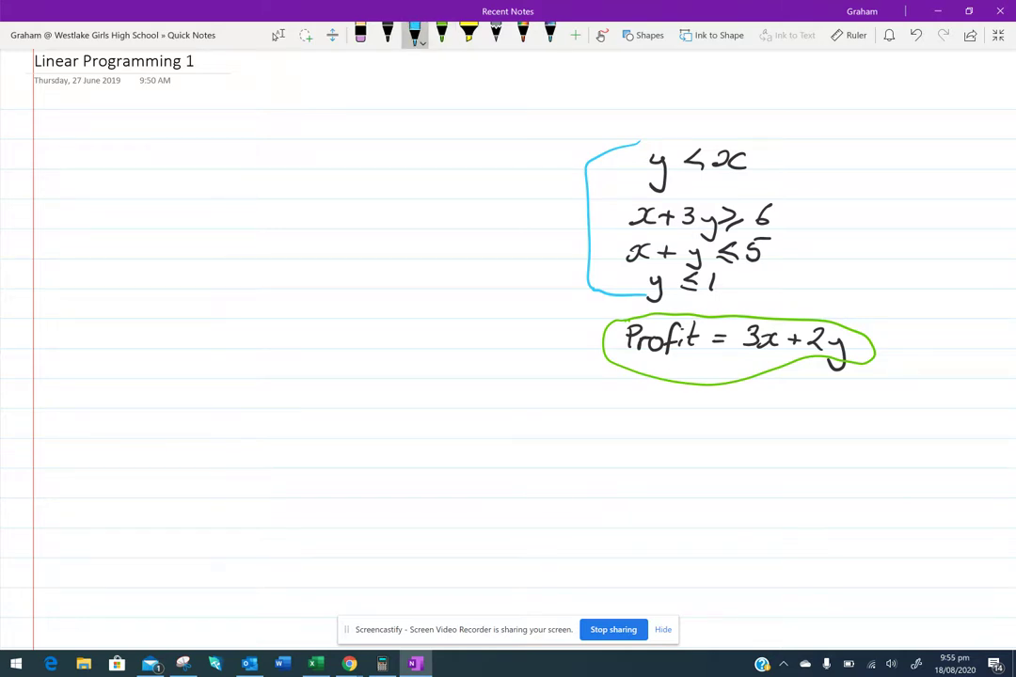
{"action": "left_click_drag", "start_coordinate": [649, 295], "coordinate": [642, 142]}
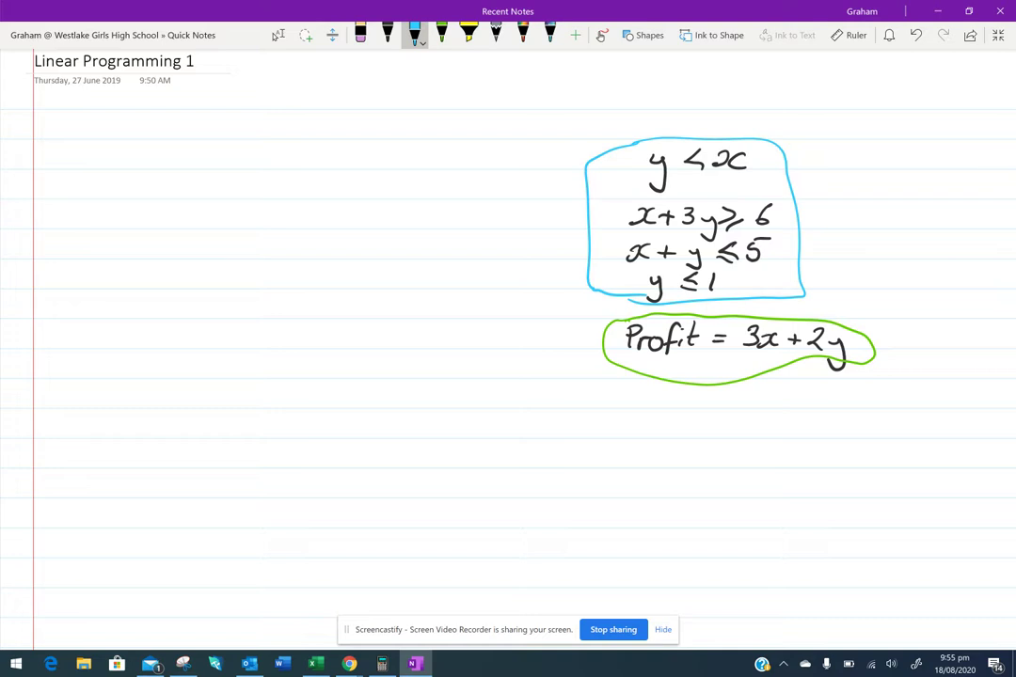
{"action": "left_click", "coordinate": [441, 34]}
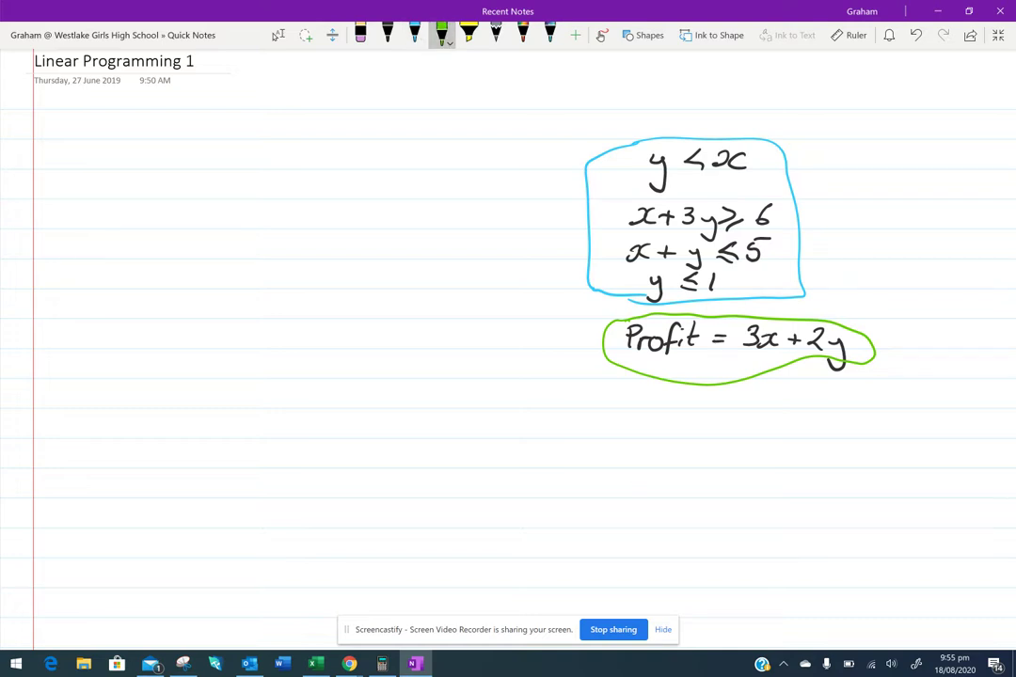
{"action": "left_click_drag", "start_coordinate": [626, 353], "coordinate": [701, 352]}
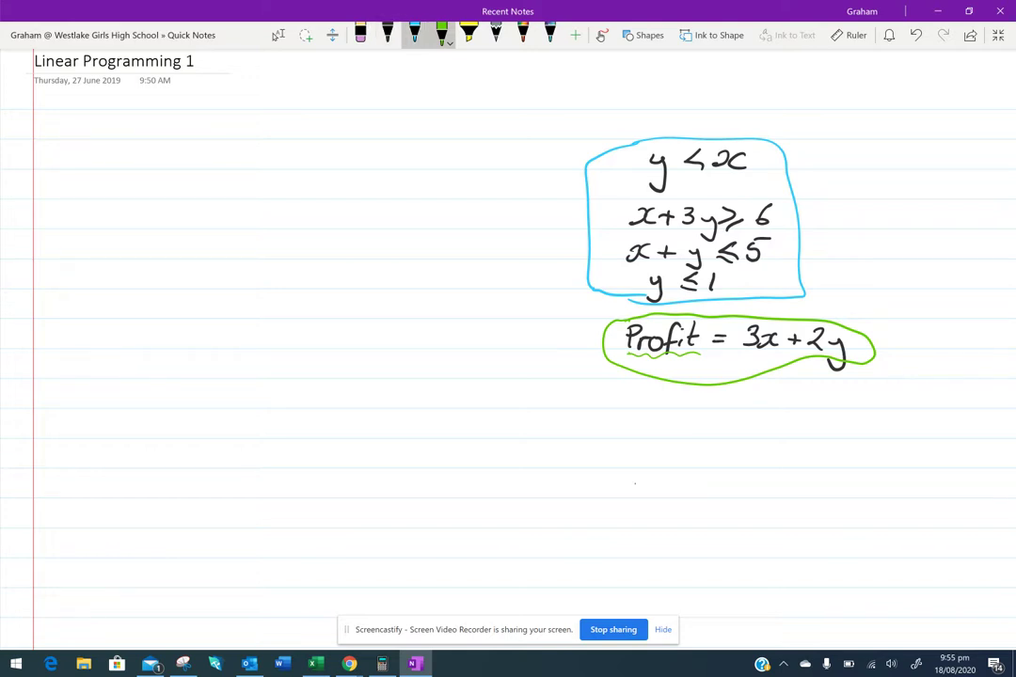
Step: Circle the inequality sign in each of the four constraints with the grey pencil
{"action": "left_click", "coordinate": [495, 35]}
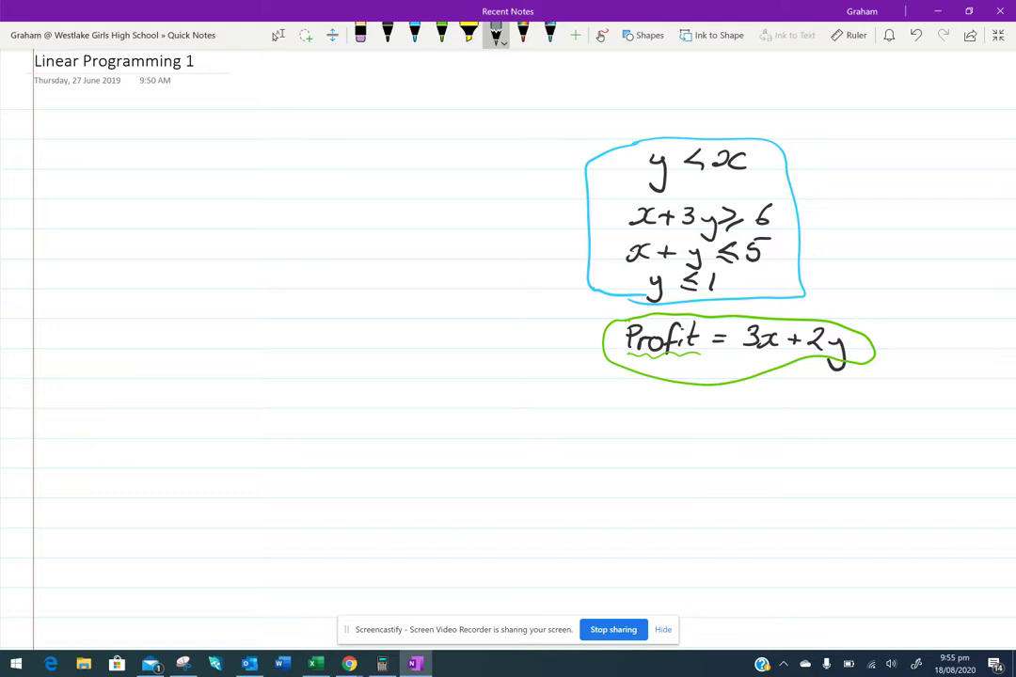
{"action": "mouse_move", "coordinate": [701, 139]}
{"action": "left_mouse_down"}
{"action": "mouse_move", "coordinate": [679, 174]}
{"action": "mouse_move", "coordinate": [710, 143]}
{"action": "left_mouse_up"}
{"action": "mouse_move", "coordinate": [738, 198]}
{"action": "left_mouse_down"}
{"action": "mouse_move", "coordinate": [720, 224]}
{"action": "mouse_move", "coordinate": [743, 201]}
{"action": "mouse_move", "coordinate": [718, 258]}
{"action": "mouse_move", "coordinate": [740, 237]}
{"action": "mouse_move", "coordinate": [684, 293]}
{"action": "mouse_move", "coordinate": [711, 267]}
{"action": "left_mouse_up"}
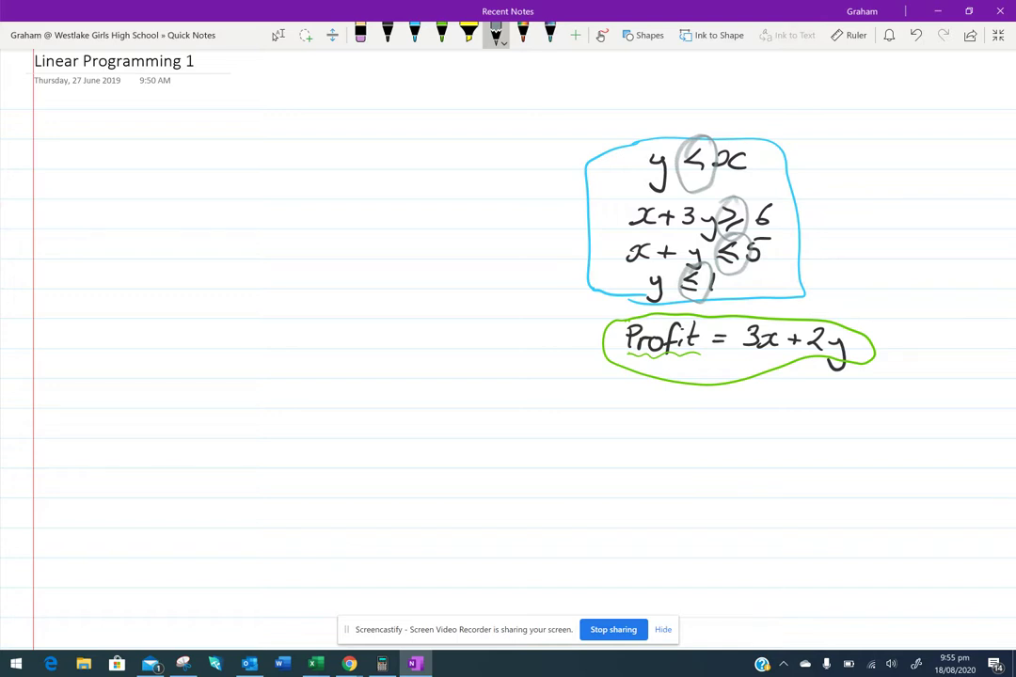
Step: Write the reversed inequalities y > x and x + 3y ≤ 6 in grey pencil beside the first two constraints
{"action": "mouse_move", "coordinate": [832, 152]}
{"action": "left_mouse_down"}
{"action": "mouse_move", "coordinate": [833, 185]}
{"action": "mouse_move", "coordinate": [884, 164]}
{"action": "left_mouse_up"}
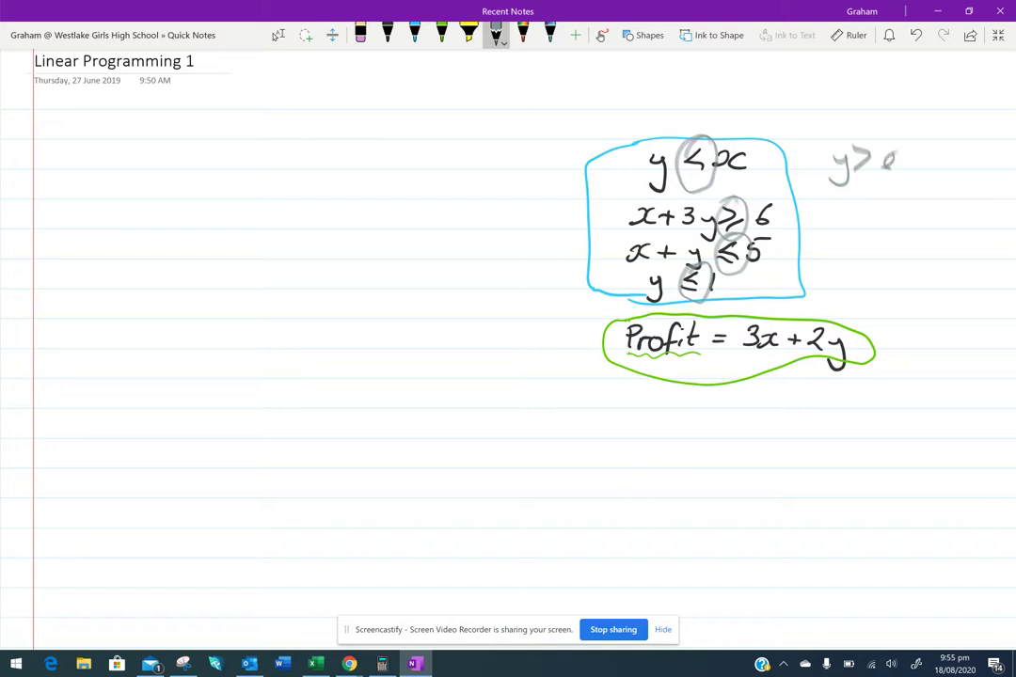
{"action": "mouse_move", "coordinate": [814, 214]}
{"action": "left_mouse_down"}
{"action": "mouse_move", "coordinate": [826, 231]}
{"action": "mouse_move", "coordinate": [813, 232]}
{"action": "mouse_move", "coordinate": [845, 221]}
{"action": "left_mouse_up"}
{"action": "mouse_move", "coordinate": [839, 215]}
{"action": "left_mouse_down"}
{"action": "mouse_move", "coordinate": [839, 226]}
{"action": "mouse_move", "coordinate": [858, 229]}
{"action": "mouse_move", "coordinate": [882, 216]}
{"action": "mouse_move", "coordinate": [875, 243]}
{"action": "left_mouse_up"}
{"action": "mouse_move", "coordinate": [920, 211]}
{"action": "left_mouse_down"}
{"action": "mouse_move", "coordinate": [922, 228]}
{"action": "mouse_move", "coordinate": [942, 218]}
{"action": "left_mouse_up"}
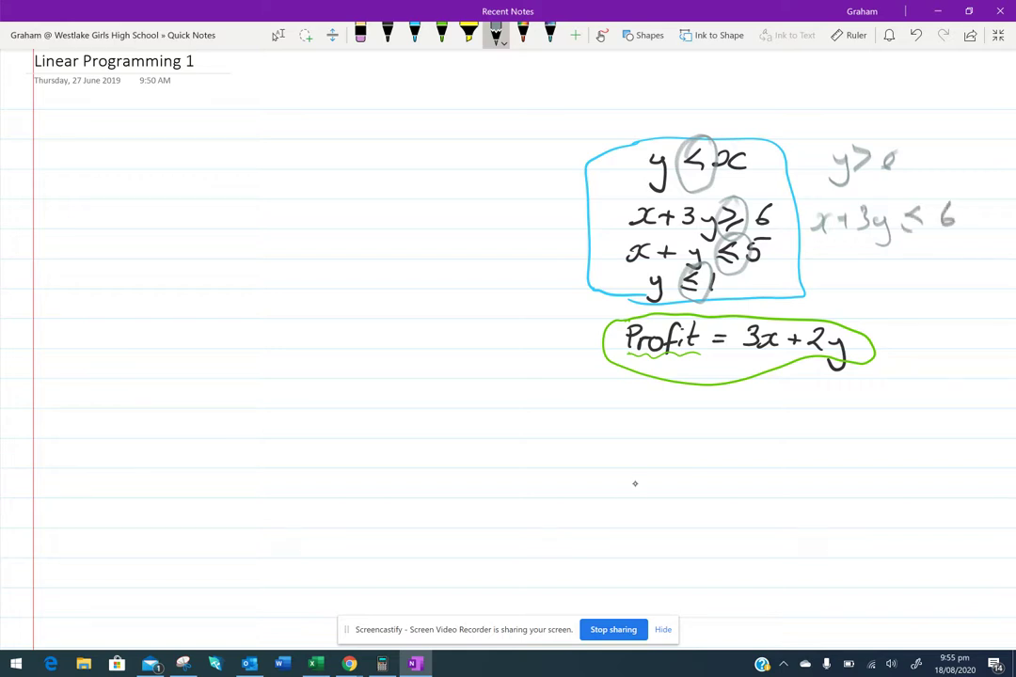
Step: Write the reversed inequalities x + y ≥ 5 and y ≥ 1 in grey pencil beside the last two constraints
{"action": "left_click_drag", "start_coordinate": [813, 245], "coordinate": [824, 260]}
{"action": "mouse_move", "coordinate": [824, 245]}
{"action": "left_mouse_down"}
{"action": "mouse_move", "coordinate": [810, 260]}
{"action": "mouse_move", "coordinate": [844, 251]}
{"action": "left_mouse_up"}
{"action": "mouse_move", "coordinate": [838, 246]}
{"action": "left_mouse_down"}
{"action": "mouse_move", "coordinate": [838, 258]}
{"action": "mouse_move", "coordinate": [865, 257]}
{"action": "left_mouse_up"}
{"action": "mouse_move", "coordinate": [876, 242]}
{"action": "left_mouse_down"}
{"action": "mouse_move", "coordinate": [869, 274]}
{"action": "mouse_move", "coordinate": [937, 254]}
{"action": "mouse_move", "coordinate": [935, 265]}
{"action": "left_mouse_up"}
{"action": "left_click_drag", "start_coordinate": [851, 274], "coordinate": [858, 287]}
{"action": "mouse_move", "coordinate": [867, 274]}
{"action": "left_mouse_down"}
{"action": "mouse_move", "coordinate": [855, 307]}
{"action": "mouse_move", "coordinate": [885, 286]}
{"action": "mouse_move", "coordinate": [934, 295]}
{"action": "left_mouse_up"}
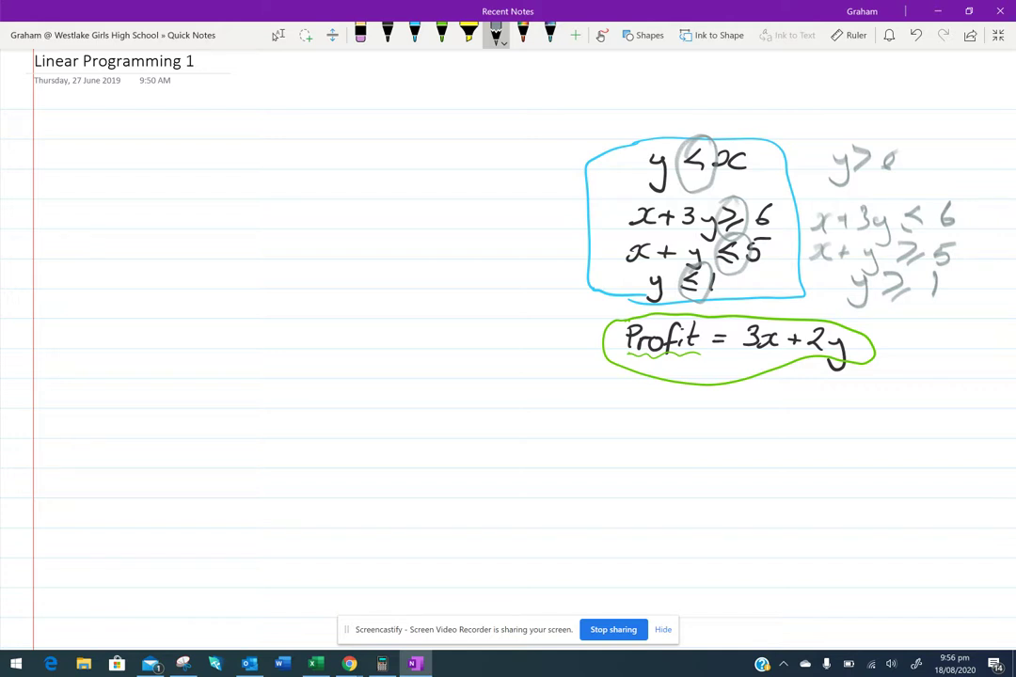
Step: Switch to the Desmos graphing calculator in Chrome and graph y > x as the first expression
{"action": "left_click", "coordinate": [278, 35]}
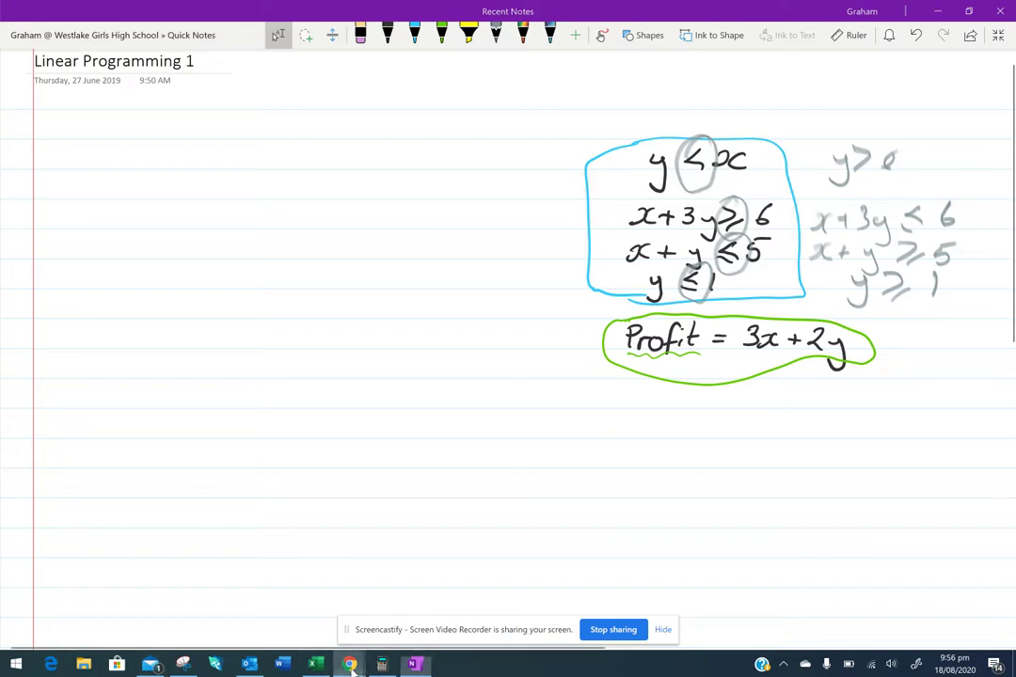
{"action": "mouse_move", "coordinate": [349, 664]}
{"action": "left_click", "coordinate": [234, 619]}
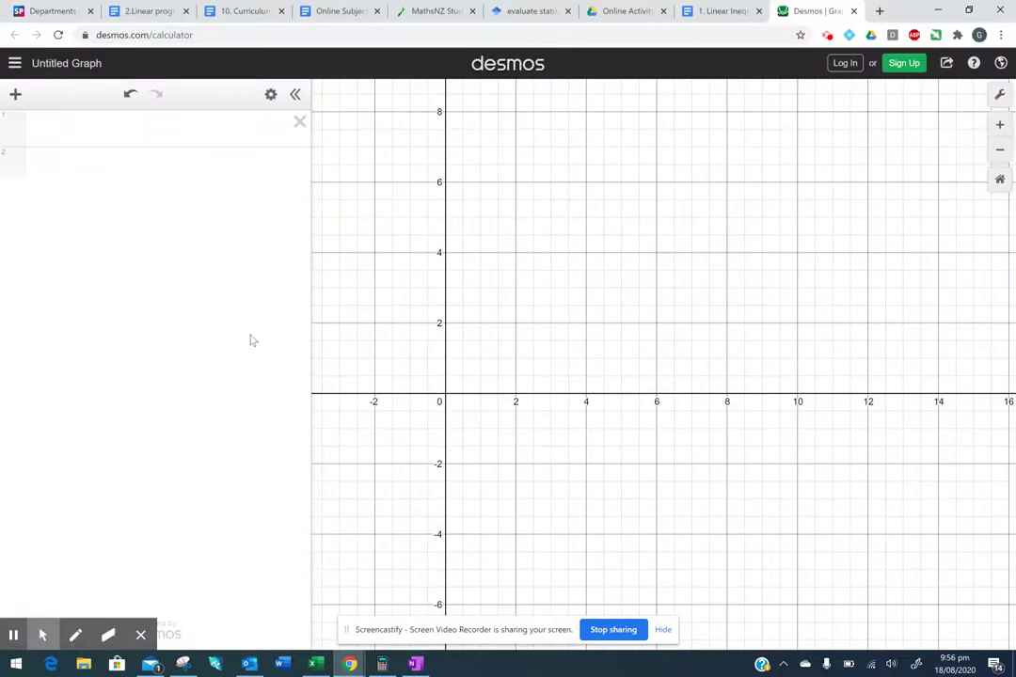
{"action": "left_click", "coordinate": [104, 122]}
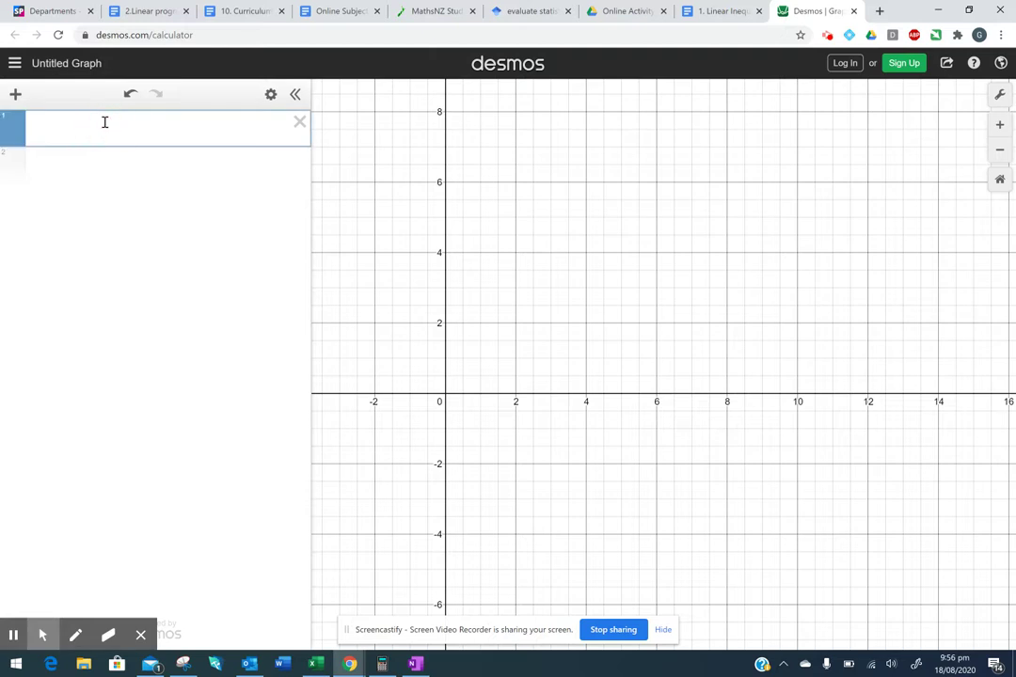
{"action": "type", "text": "y > x"}
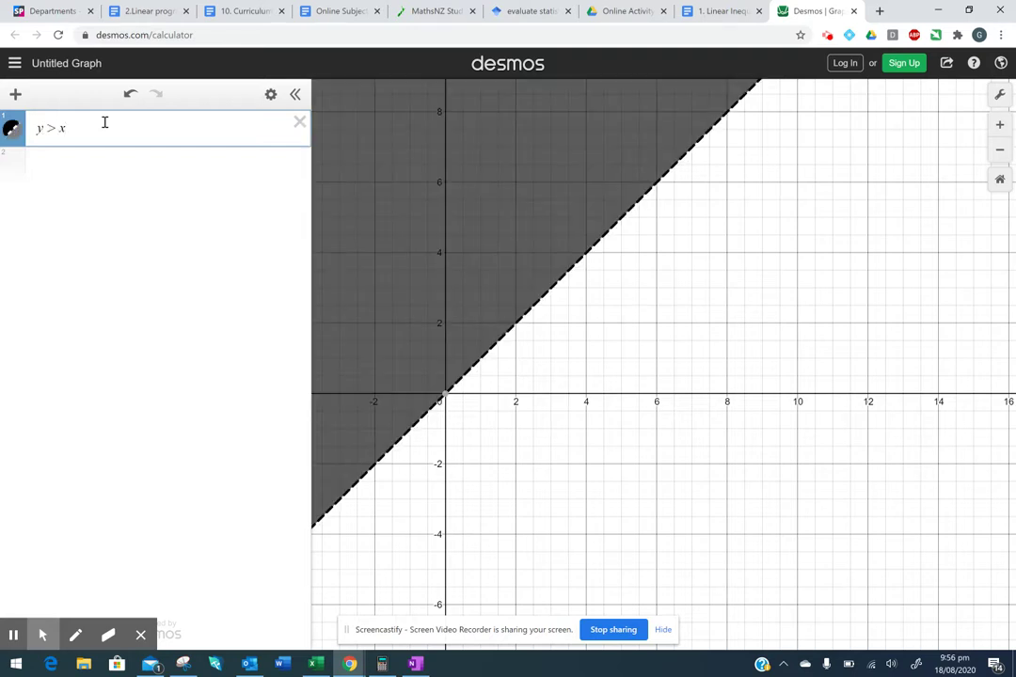
{"action": "key", "text": "Return"}
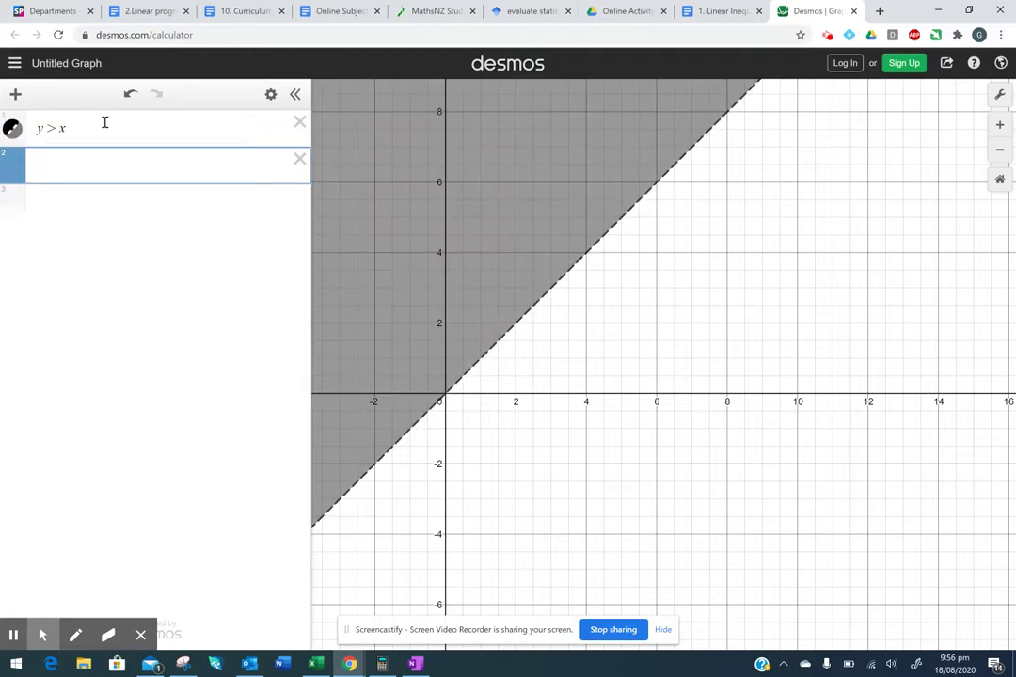
Step: Graph the inequality x + 3y ≤ 6 as the second expression
{"action": "type", "text": "x"}
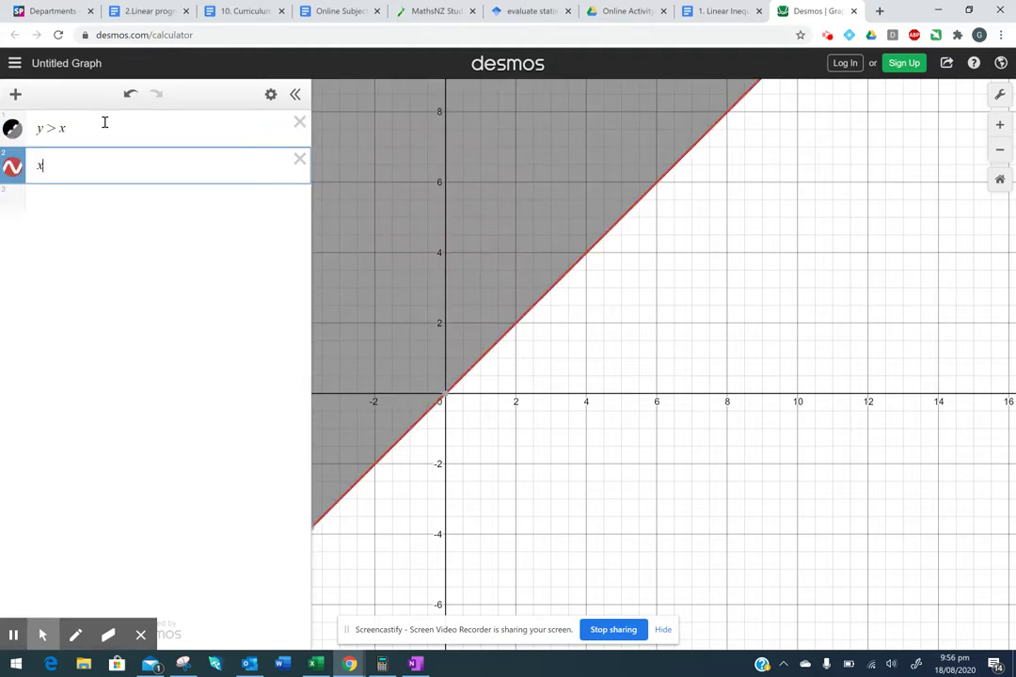
{"action": "type", "text": "+3y"}
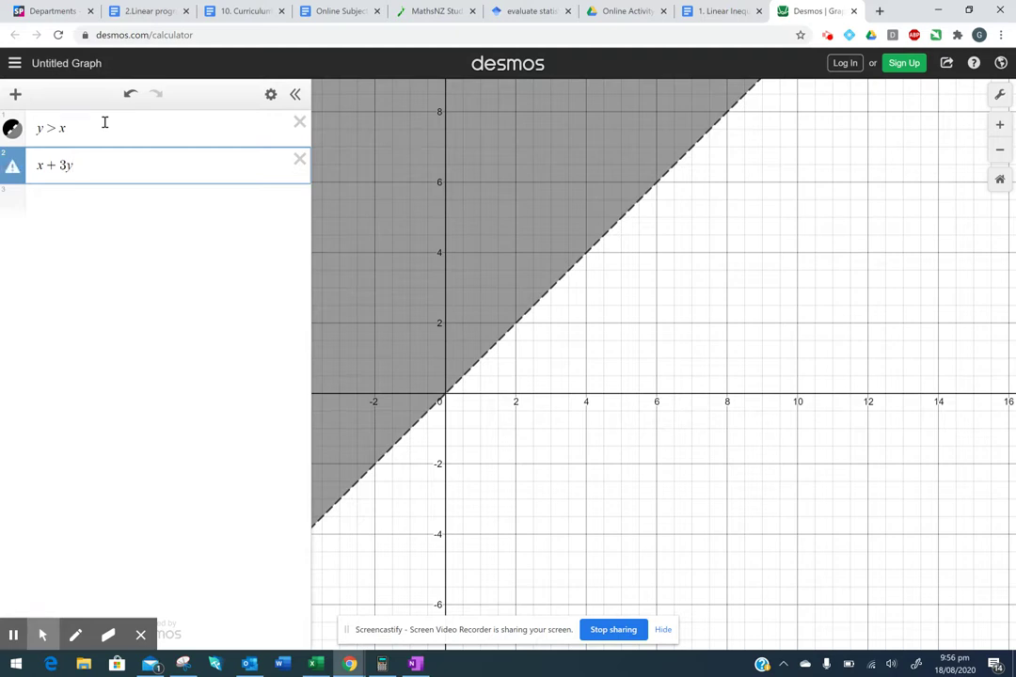
{"action": "type", "text": "<="}
{"action": "type", "text": "6"}
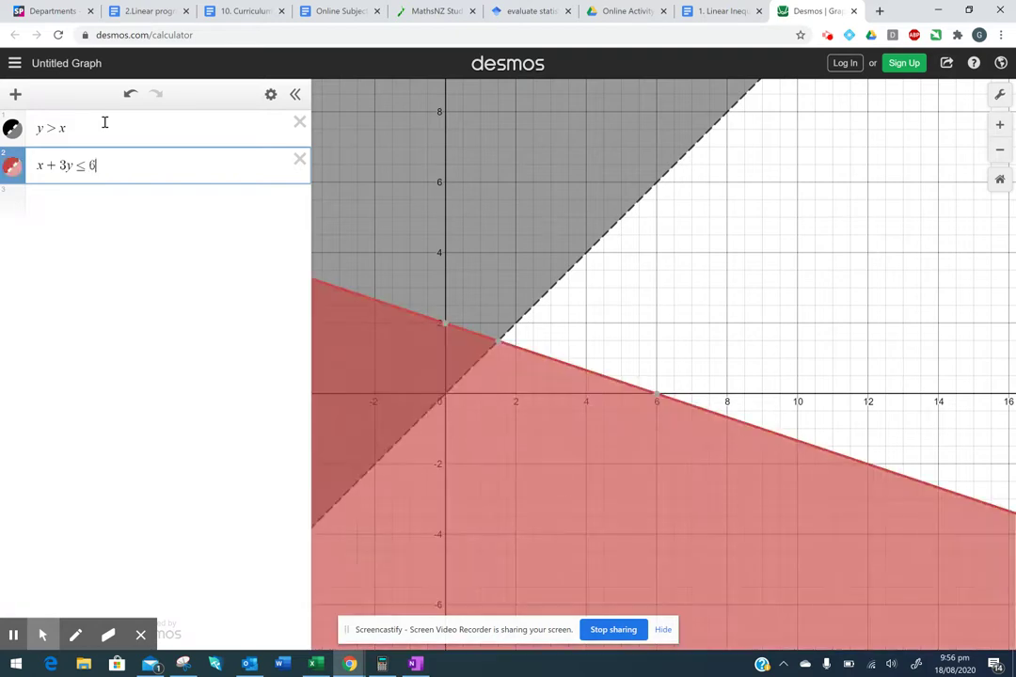
{"action": "key", "text": "Return"}
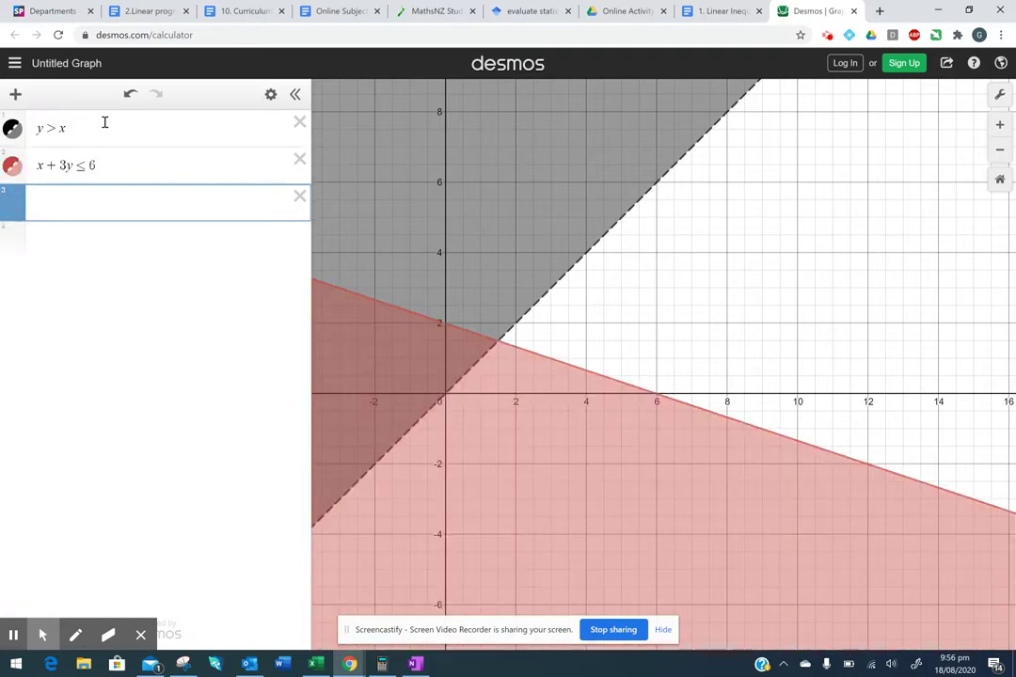
Step: Graph the inequality x + y ≥ 5 as the third expression
{"action": "type", "text": "x"}
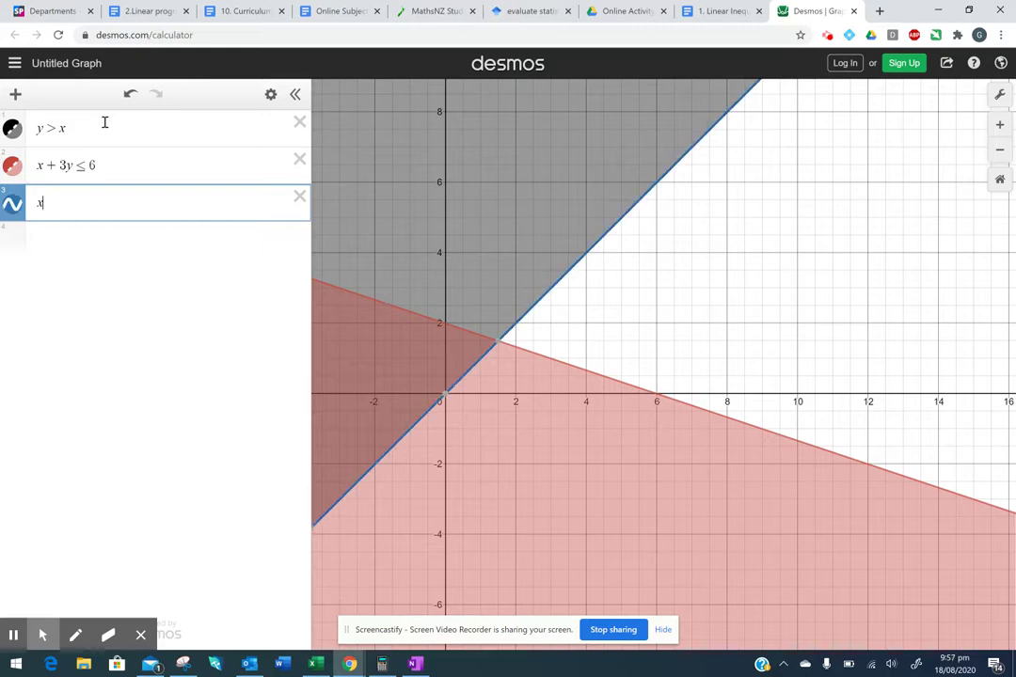
{"action": "type", "text": "+y"}
{"action": "type", "text": ">"}
{"action": "type", "text": "=5"}
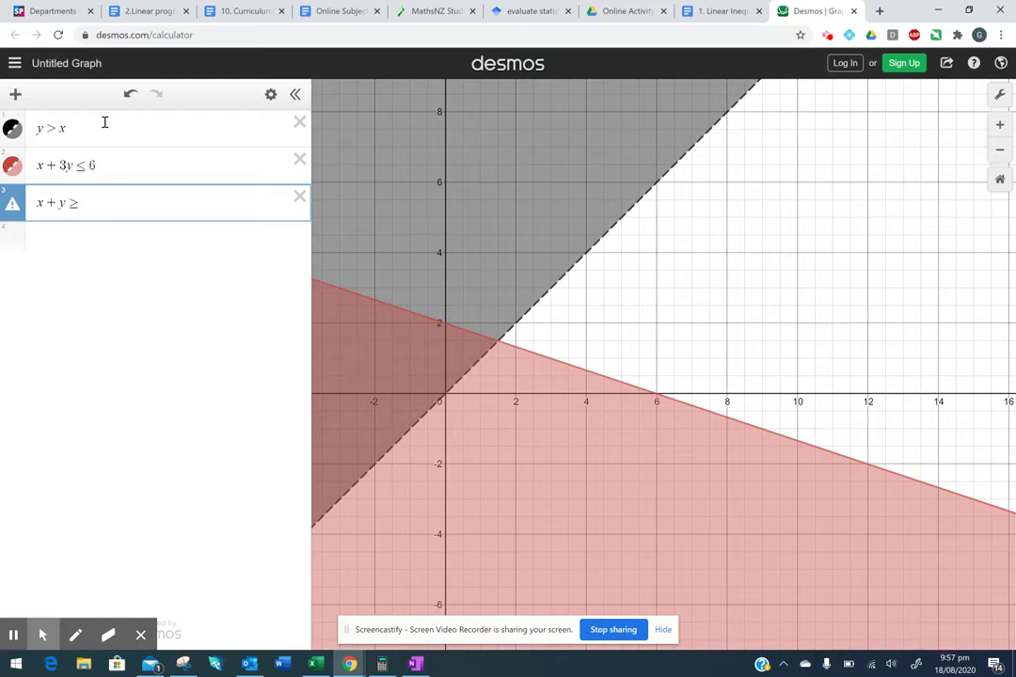
{"action": "key", "text": "Return"}
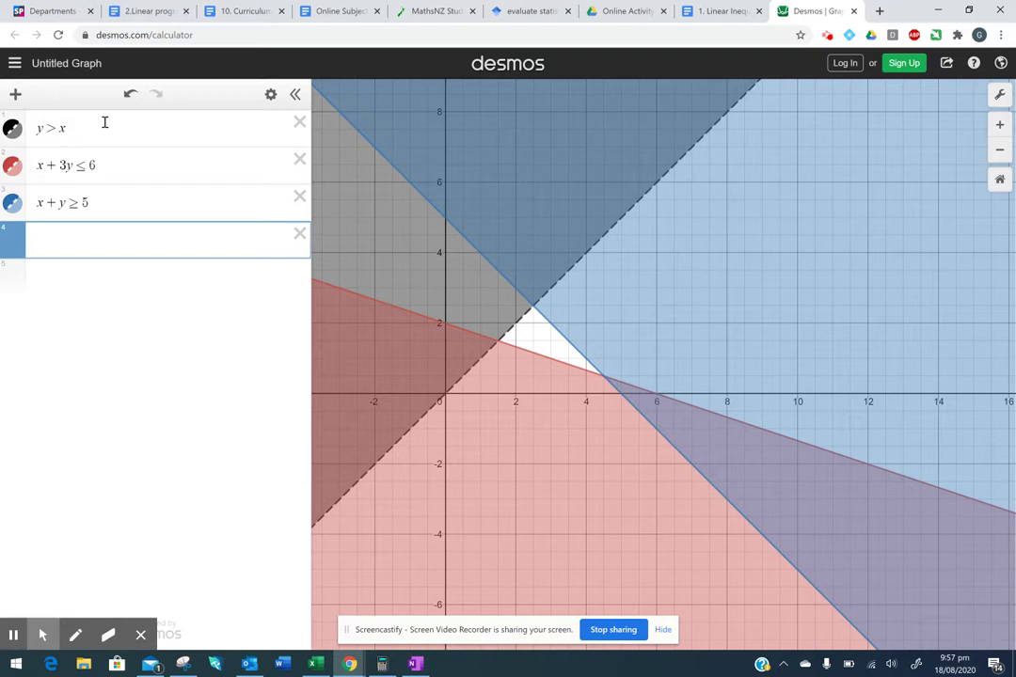
Step: Graph y ≥ 1 as the fourth expression and change it to y ≤ 1
{"action": "type", "text": "y"}
{"action": "type", "text": ">=1"}
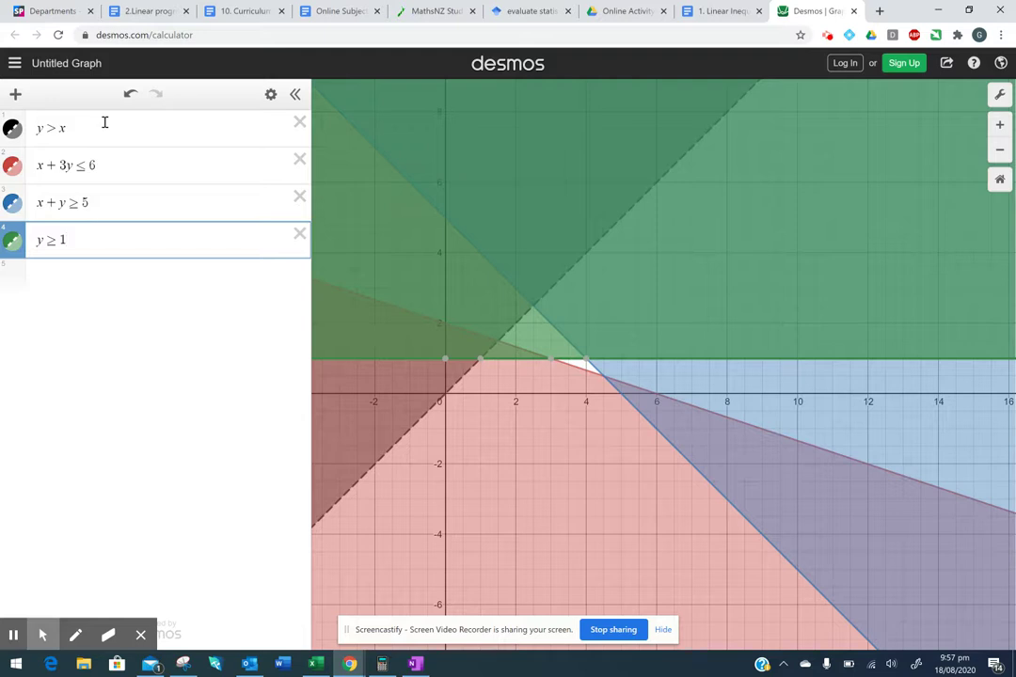
{"action": "key", "text": "BackSpace"}
{"action": "key", "text": "BackSpace"}
{"action": "type", "text": "<"}
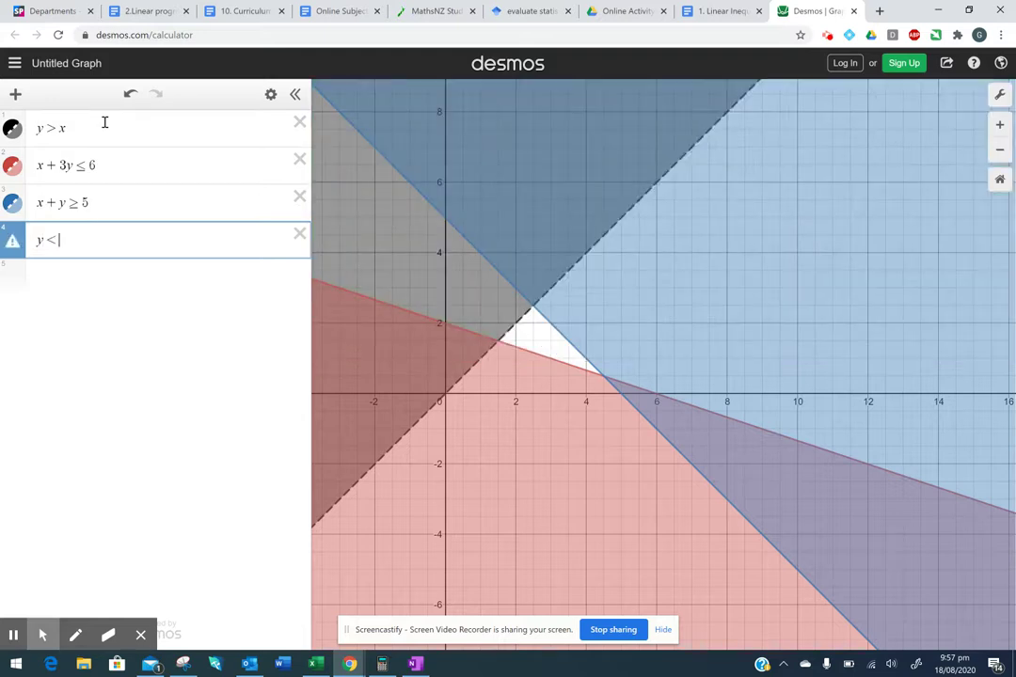
{"action": "type", "text": "=1"}
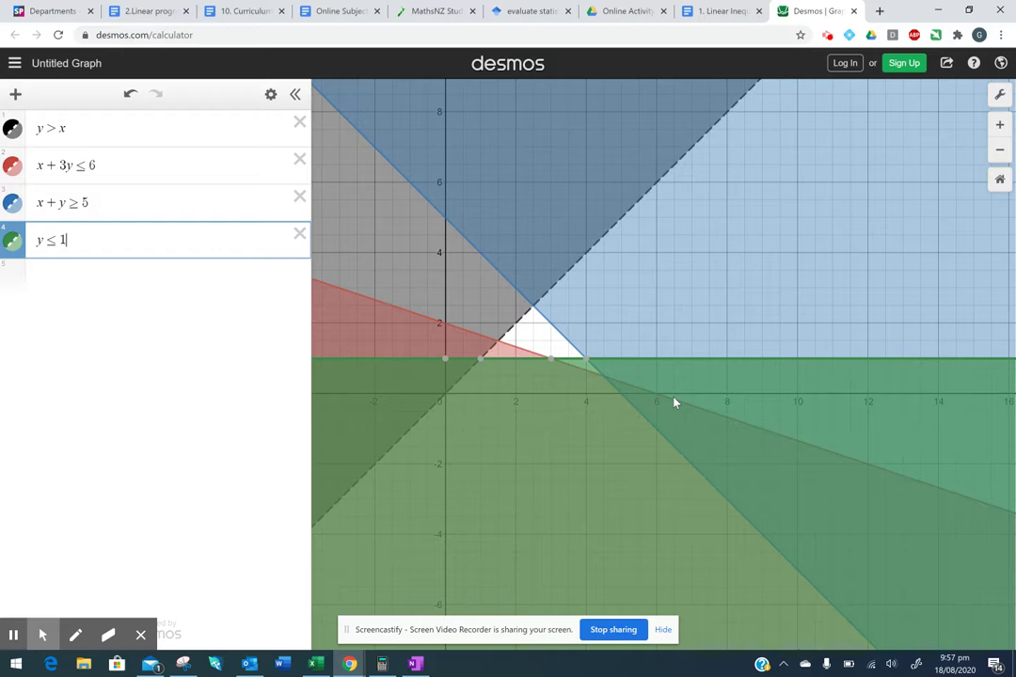
Step: Show the coordinates of the four corner points of the unshaded feasible region on the graph
{"action": "mouse_move", "coordinate": [587, 363]}
{"action": "left_click", "coordinate": [602, 372]}
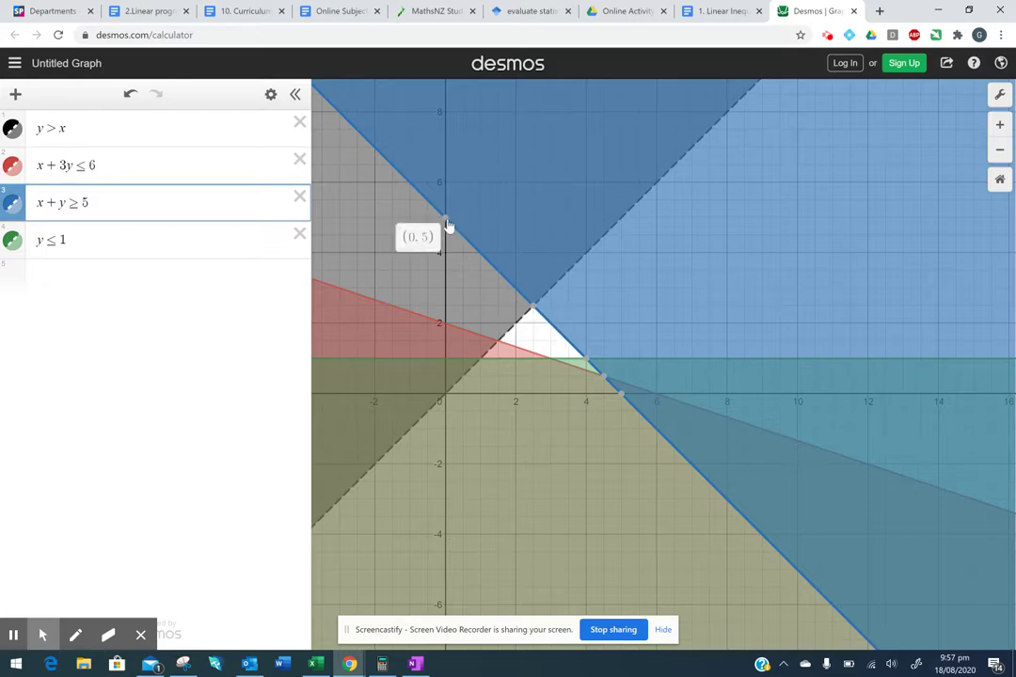
{"action": "left_click", "coordinate": [534, 309]}
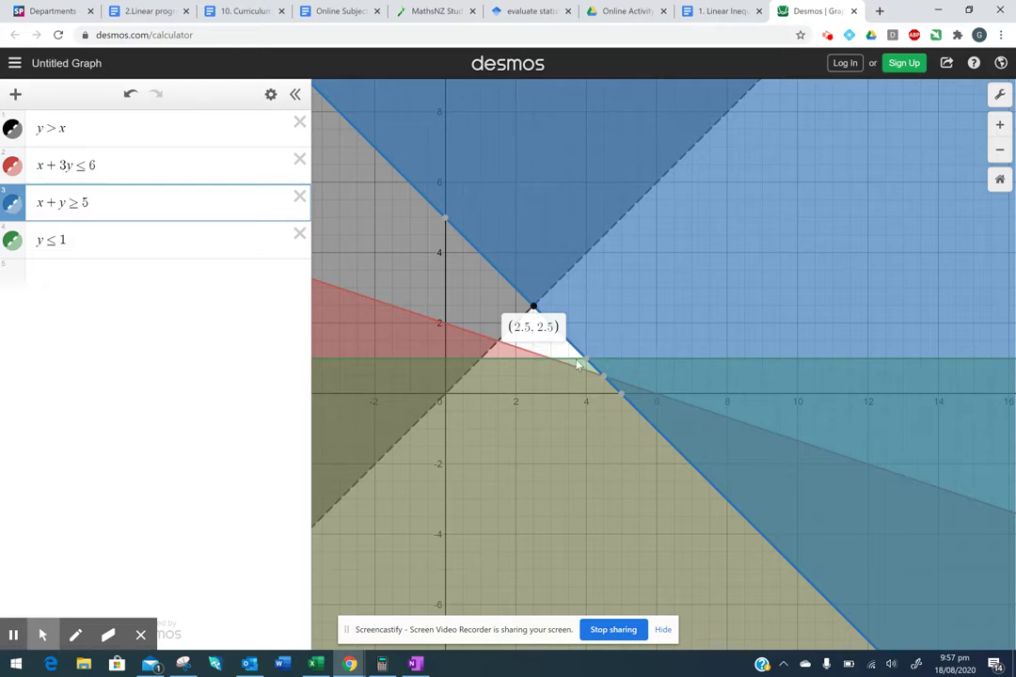
{"action": "mouse_move", "coordinate": [585, 367]}
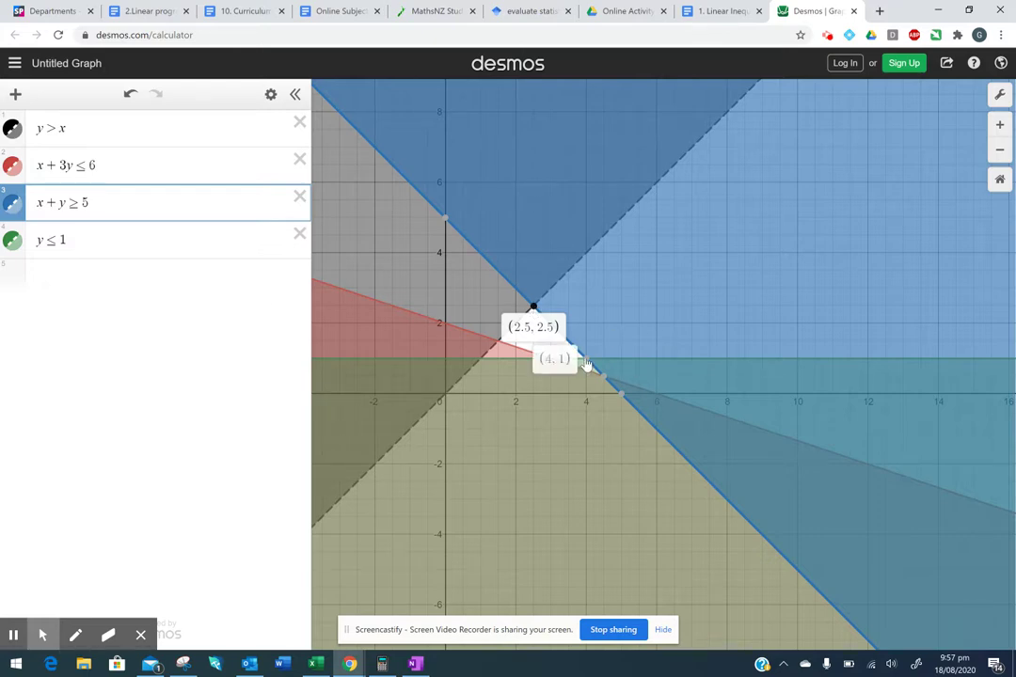
{"action": "left_click", "coordinate": [585, 364]}
{"action": "left_click", "coordinate": [496, 346]}
{"action": "left_click", "coordinate": [497, 341]}
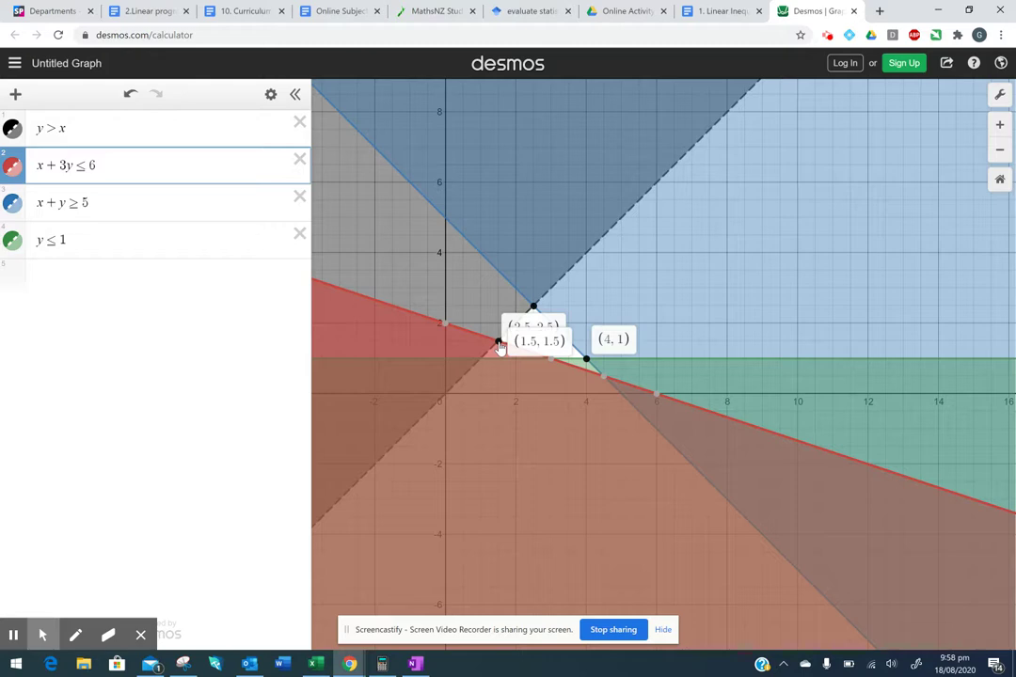
{"action": "mouse_move", "coordinate": [552, 365]}
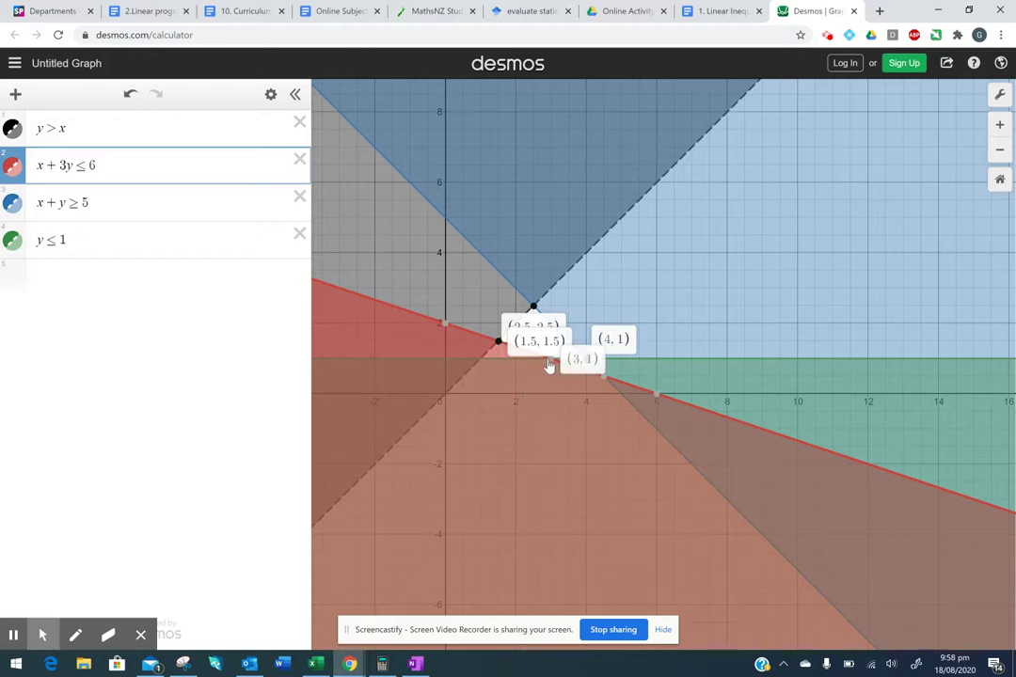
{"action": "left_click", "coordinate": [552, 365]}
Step: Add an empty table below the inequalities and show the coordinates where the y > x and x + 3y ≤ 6 boundaries meet
{"action": "left_click", "coordinate": [68, 276]}
{"action": "left_click", "coordinate": [15, 94]}
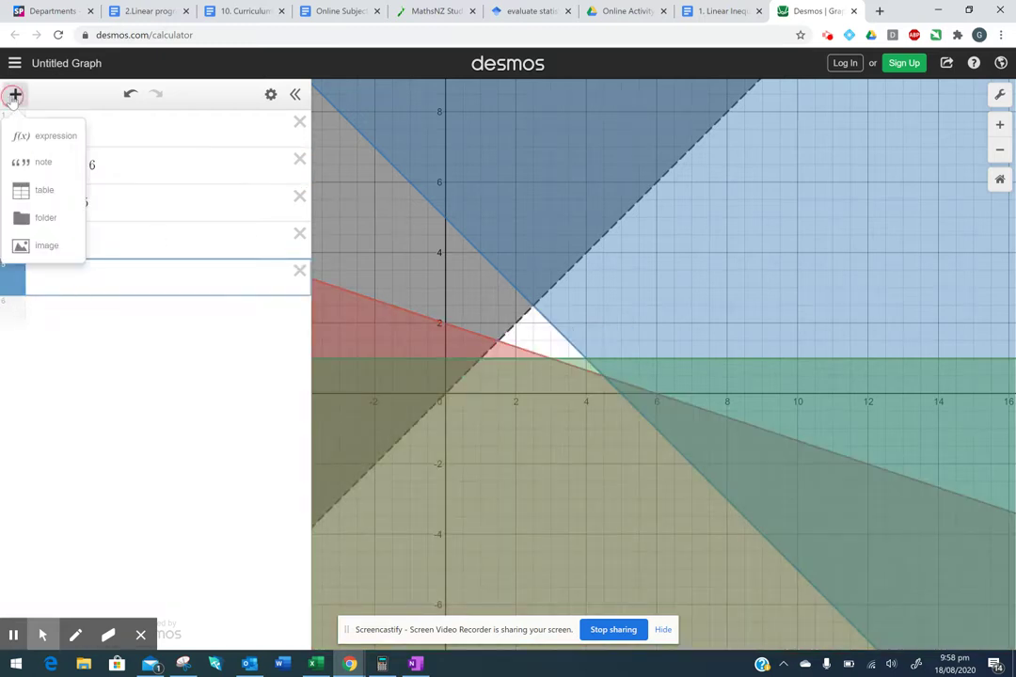
{"action": "left_click", "coordinate": [44, 190]}
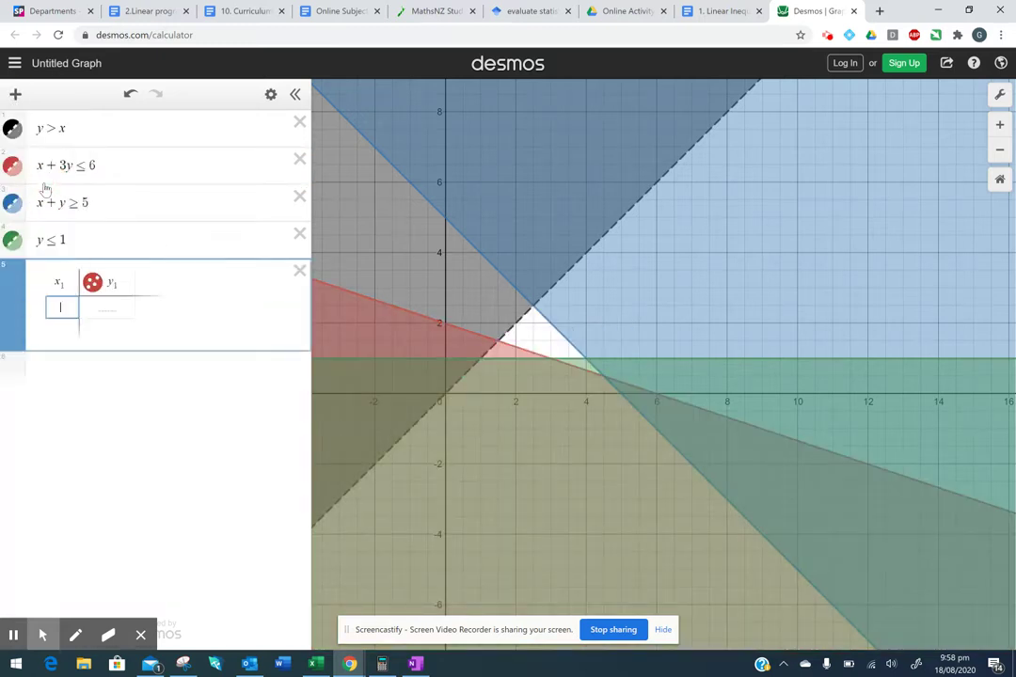
{"action": "left_click", "coordinate": [499, 346]}
{"action": "left_click", "coordinate": [497, 342]}
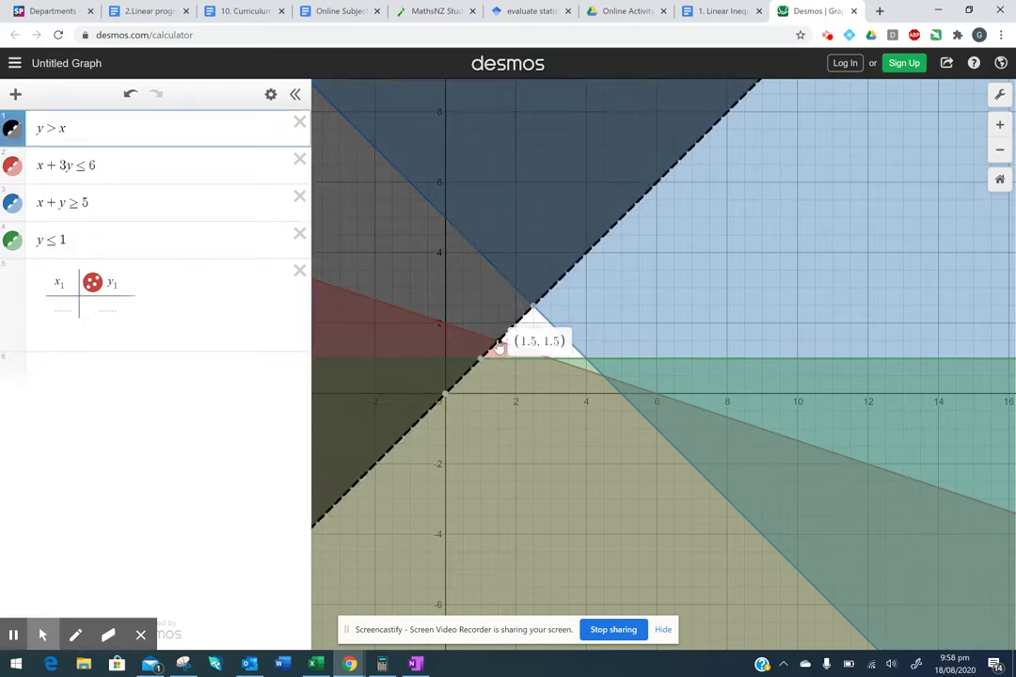
Step: Enter the corner point x = 1.5, y = 1.5 as the first row of the table
{"action": "left_click", "coordinate": [63, 307]}
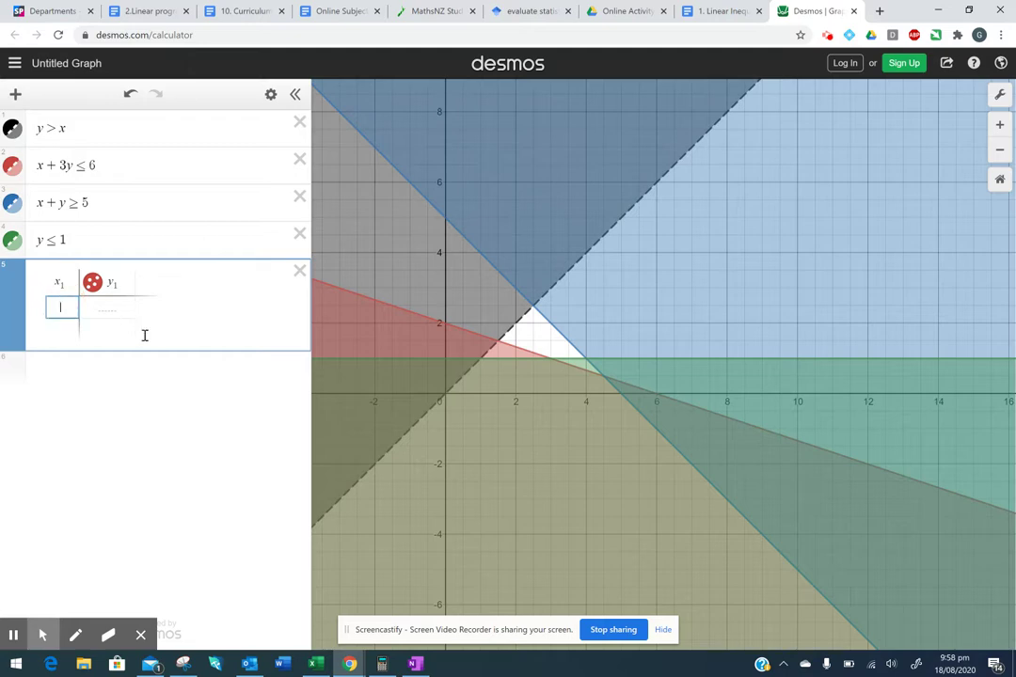
{"action": "type", "text": "1.5"}
{"action": "key", "text": "Tab"}
{"action": "type", "text": "1.5"}
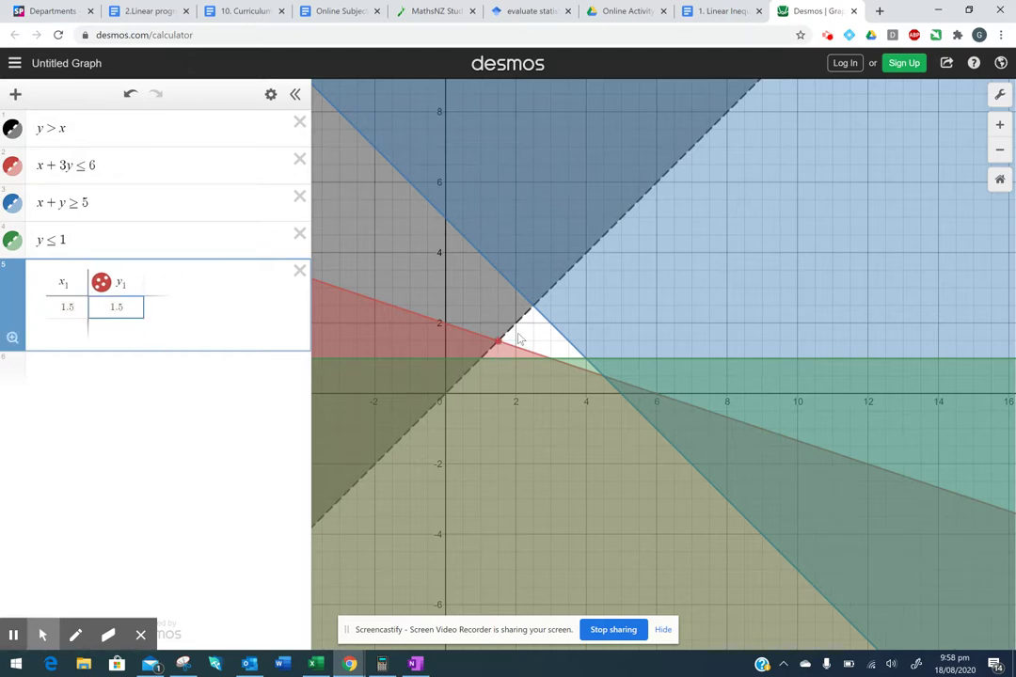
Step: Show the coordinates where the y > x and x + y ≥ 5 boundaries meet and enter 2.5, 2.5 as the second table row
{"action": "left_click", "coordinate": [73, 334]}
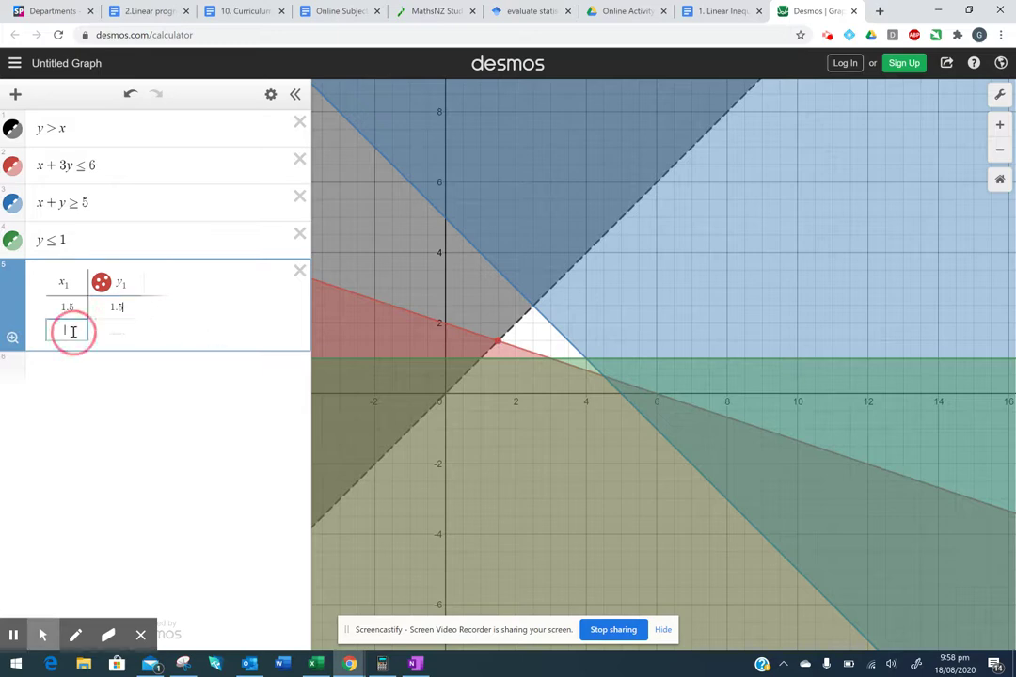
{"action": "left_click", "coordinate": [532, 312]}
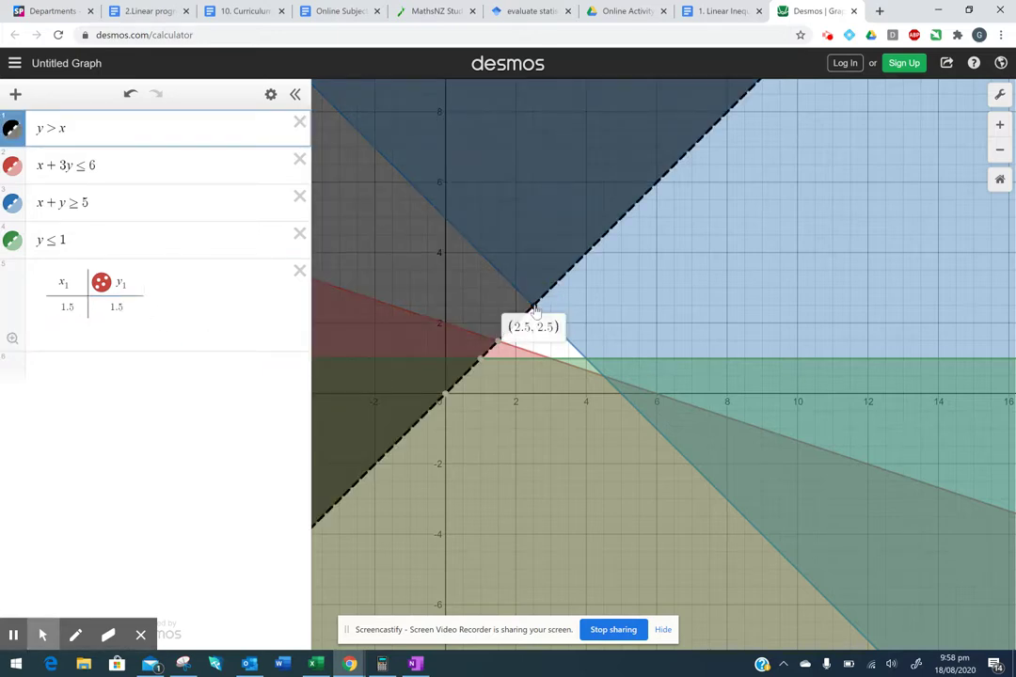
{"action": "left_click", "coordinate": [58, 326]}
{"action": "left_click", "coordinate": [76, 331]}
{"action": "type", "text": "4"}
{"action": "type", "text": ".5"}
{"action": "key", "text": "Tab"}
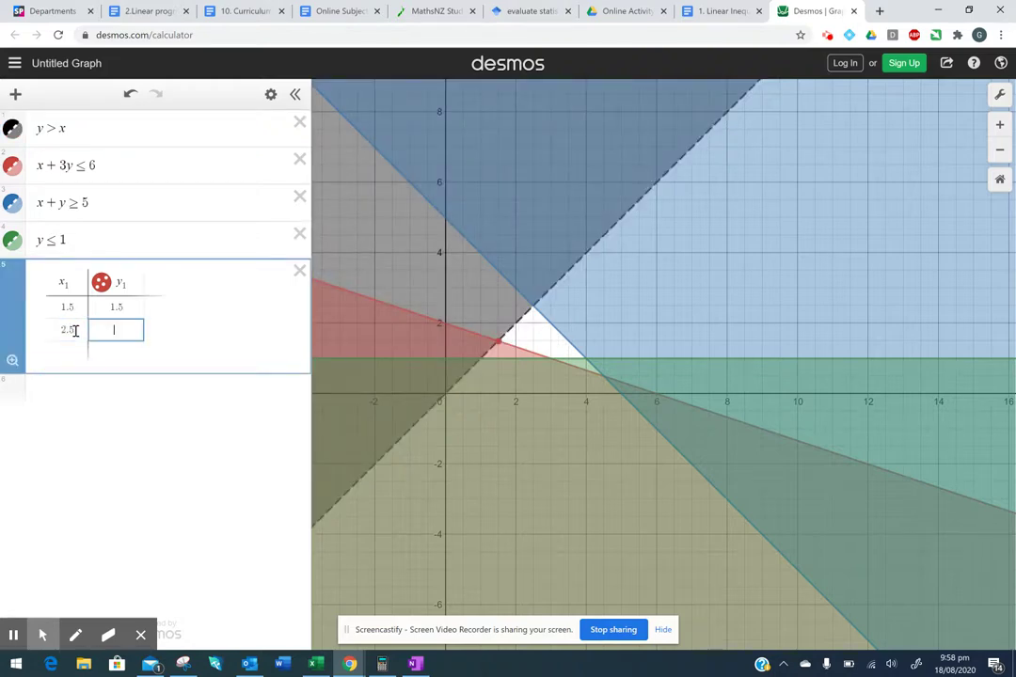
{"action": "type", "text": "2.5"}
Step: Show the coordinates where the x + y ≥ 5 and y ≤ 1 boundaries meet and enter 4, 1 as the third table row
{"action": "left_click", "coordinate": [588, 362]}
{"action": "left_click", "coordinate": [586, 359]}
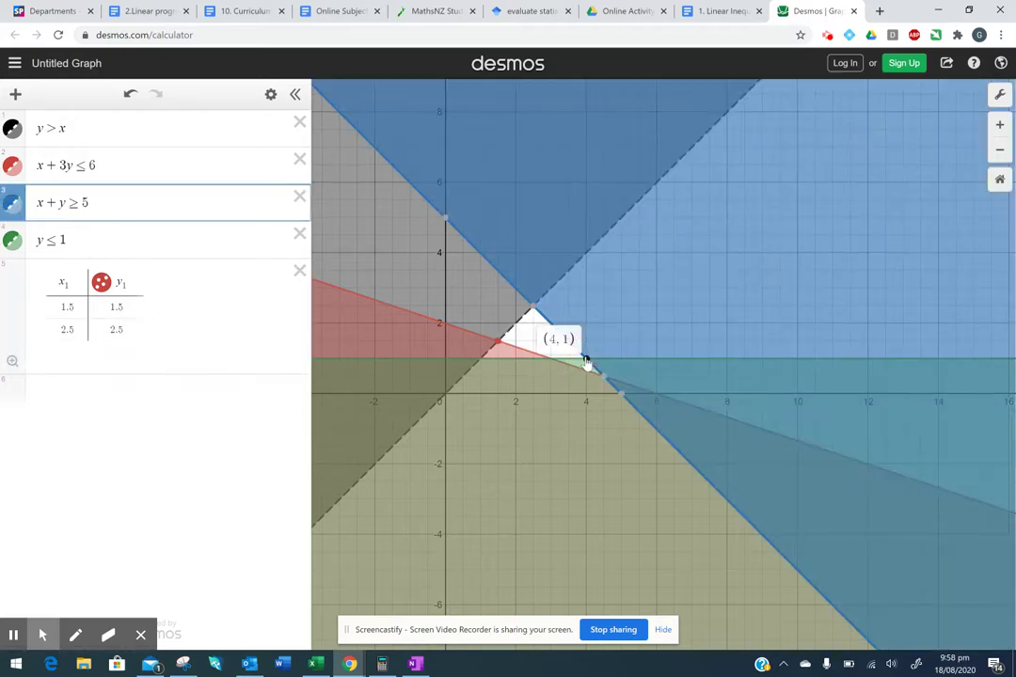
{"action": "left_click", "coordinate": [64, 337]}
{"action": "left_click", "coordinate": [73, 355]}
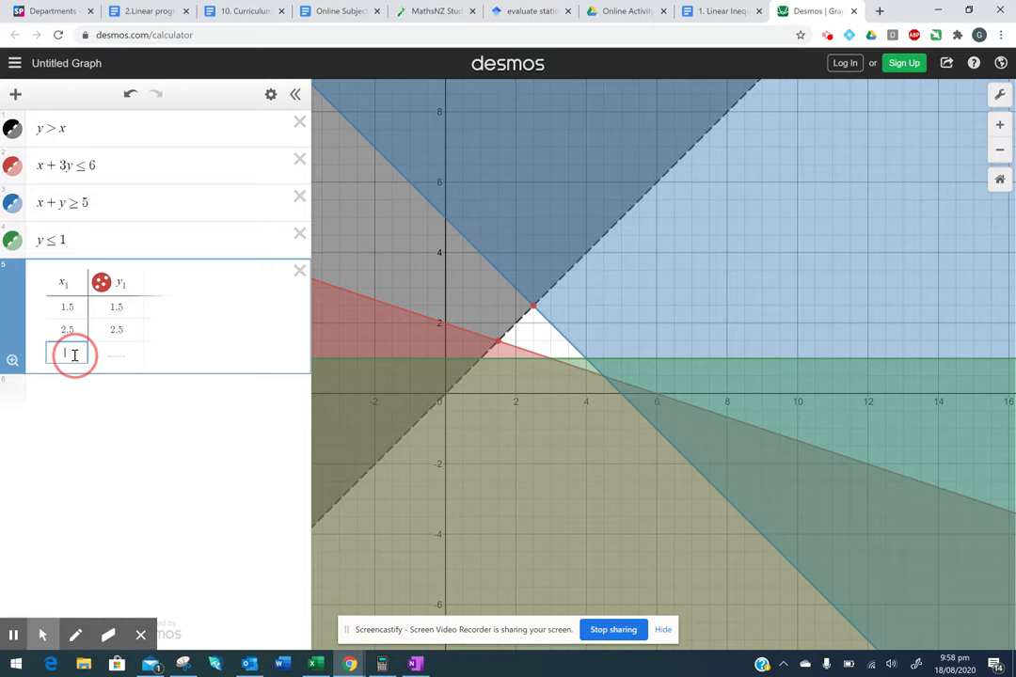
{"action": "type", "text": "4"}
{"action": "key", "text": "Tab"}
{"action": "type", "text": "1"}
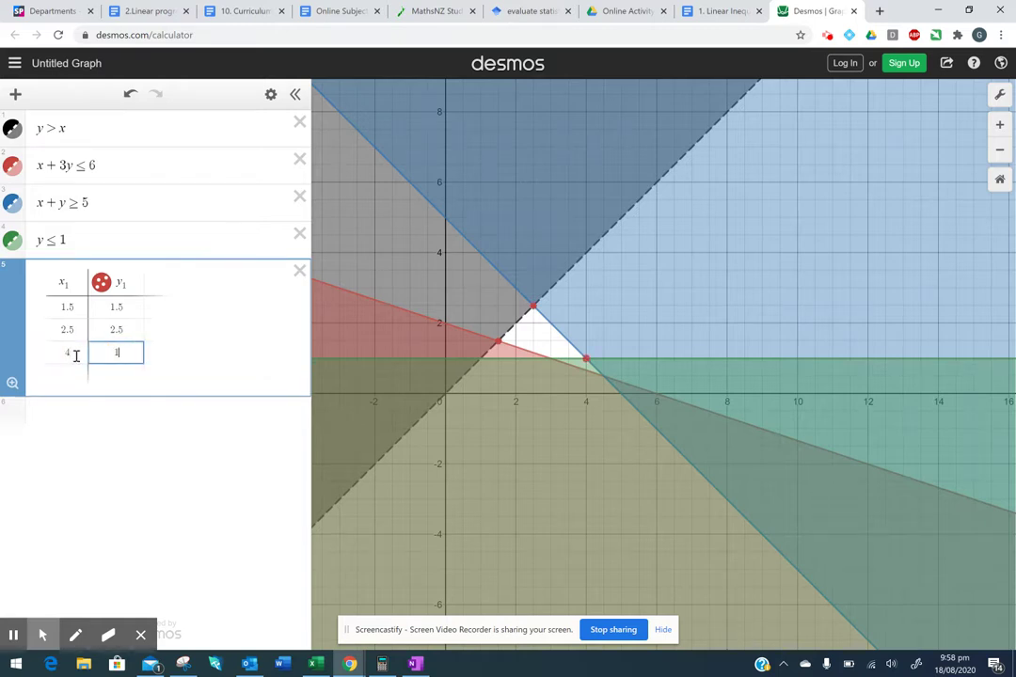
Step: Show the coordinates of the corner where the y ≤ 1 and x + 3y ≤ 6 boundaries meet
{"action": "left_click", "coordinate": [75, 374]}
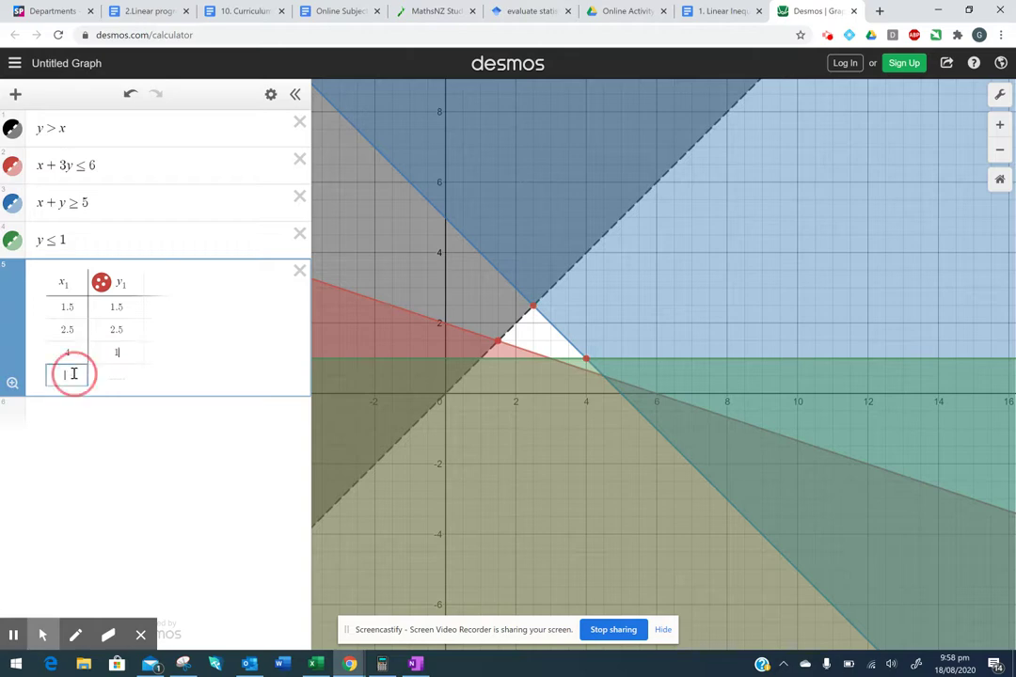
{"action": "left_click", "coordinate": [551, 360]}
{"action": "left_click", "coordinate": [551, 361]}
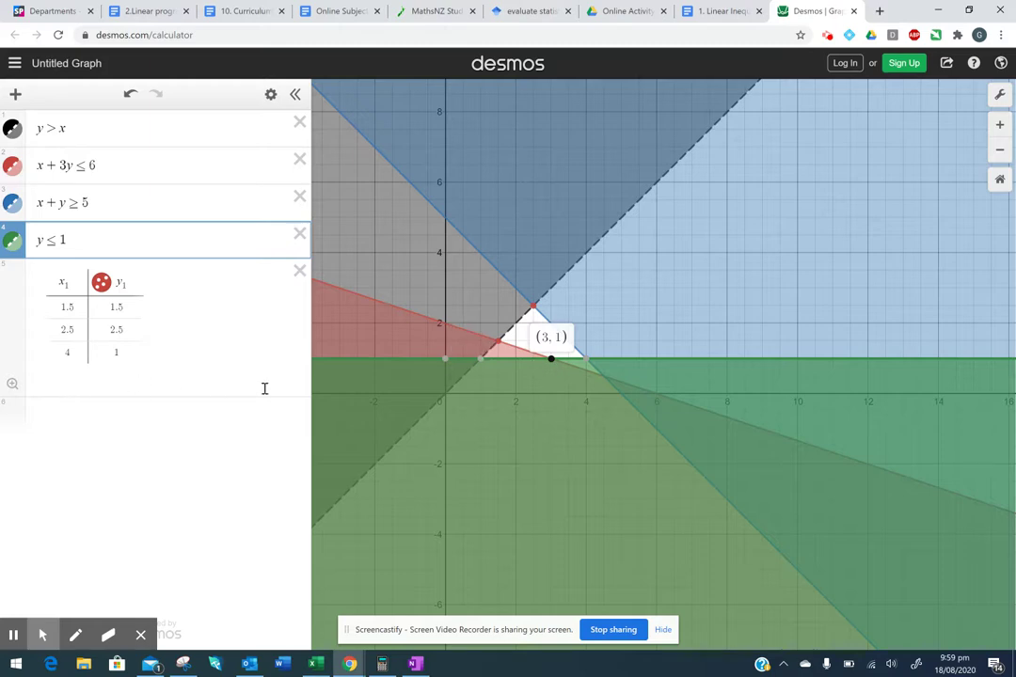
Step: Enter x = 1 and y = 3 in the fourth row of the table
{"action": "left_click", "coordinate": [58, 368]}
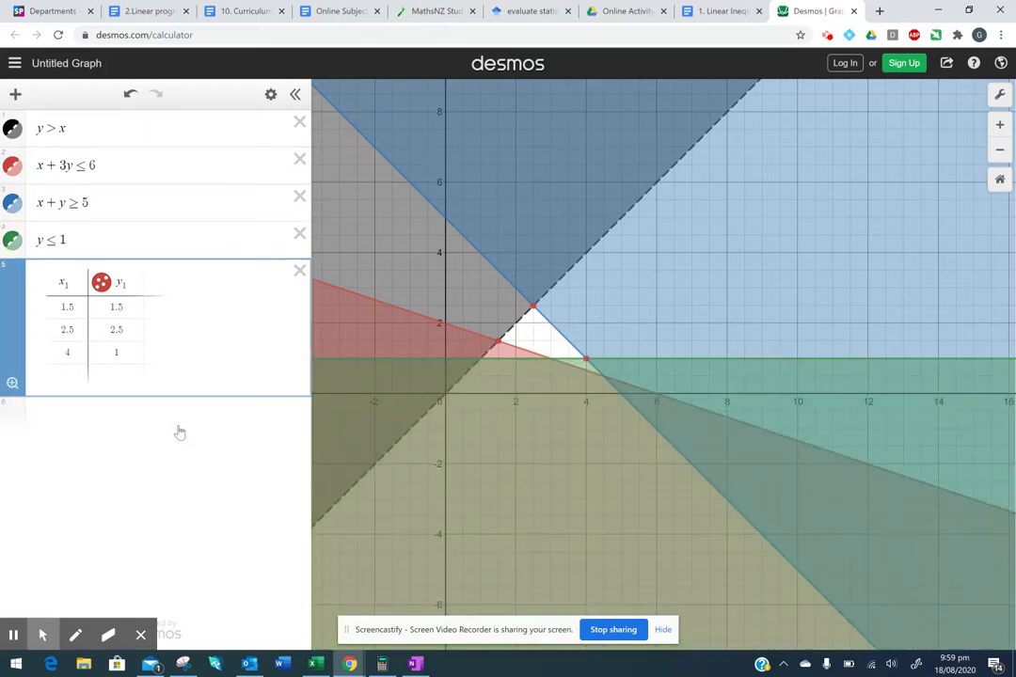
{"action": "left_click", "coordinate": [69, 379]}
{"action": "type", "text": "1"}
{"action": "left_click", "coordinate": [107, 383]}
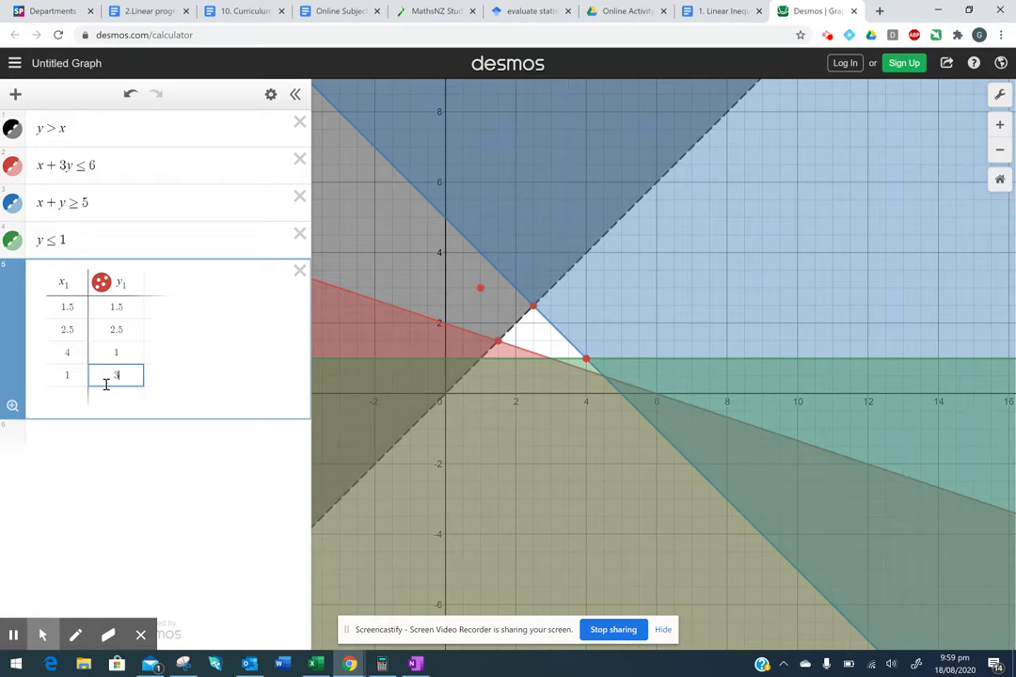
Step: Correct the fourth table row to x = 3, y = 1
{"action": "key", "text": "BackSpace"}
{"action": "key", "text": "BackSpace"}
{"action": "type", "text": "3"}
{"action": "key", "text": "Tab"}
{"action": "type", "text": "1"}
Step: Add a third table column with the profit expression 3x₁ + 2y₁ as its heading
{"action": "left_click", "coordinate": [157, 283]}
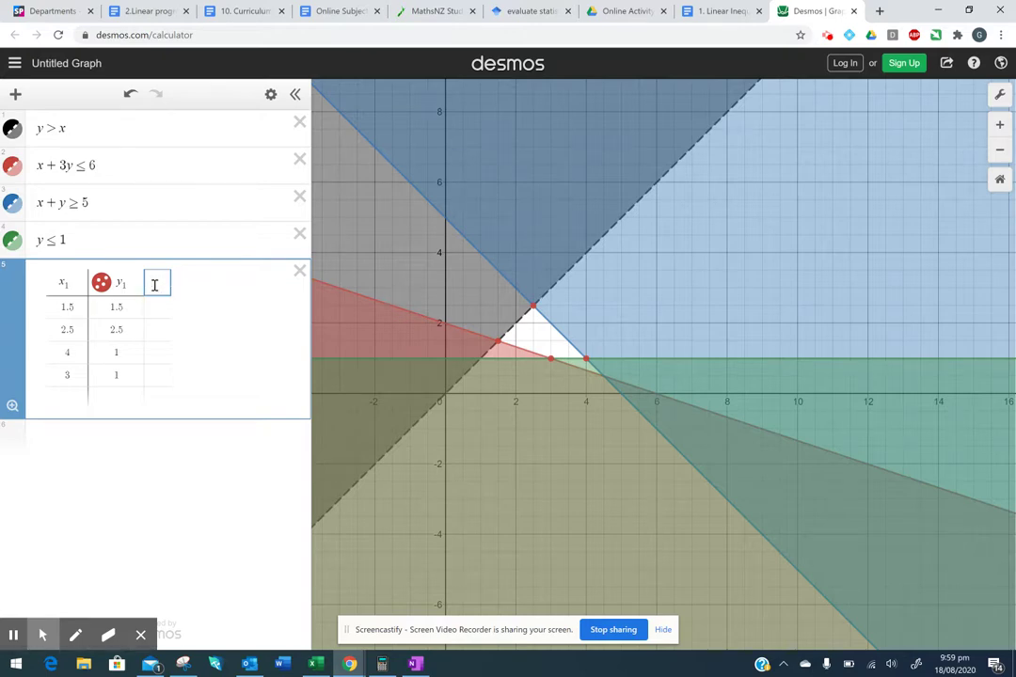
{"action": "type", "text": "3"}
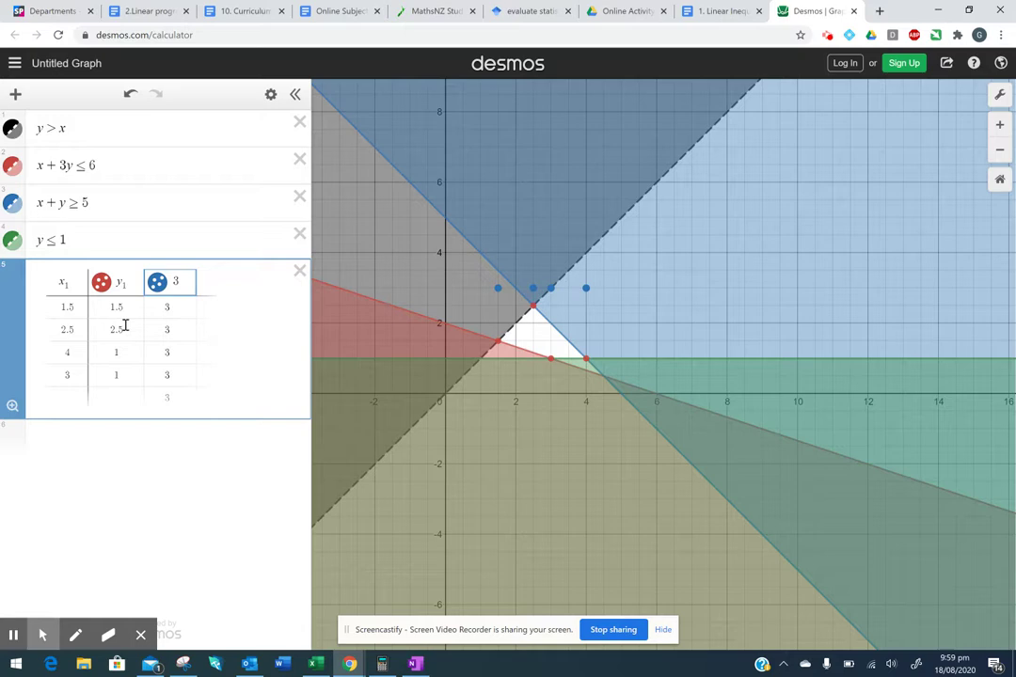
{"action": "type", "text": "x1"}
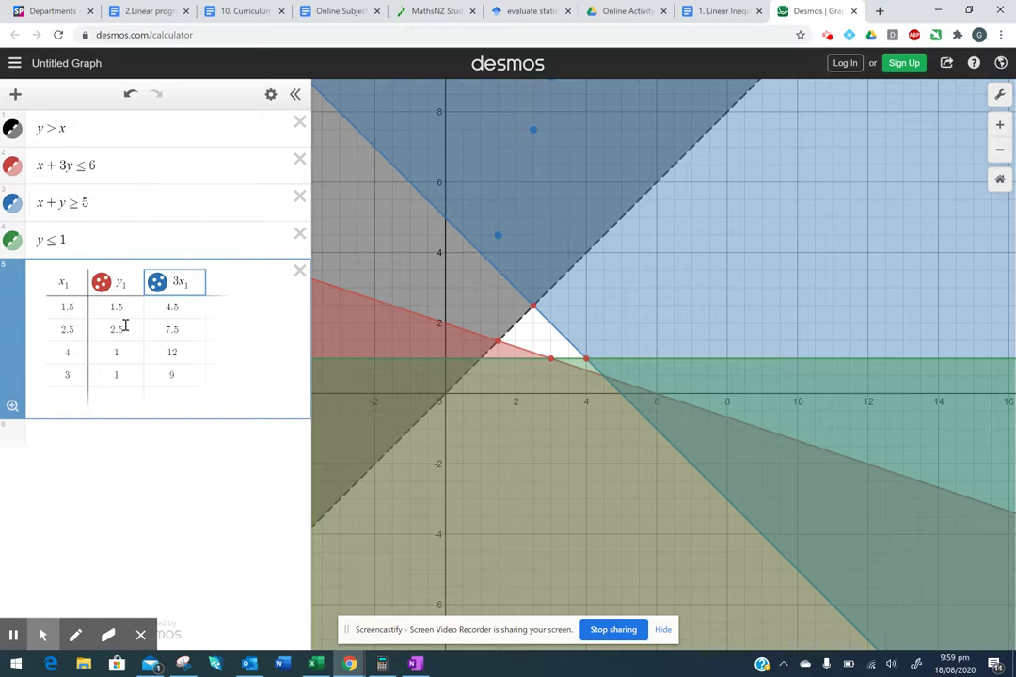
{"action": "type", "text": "+"}
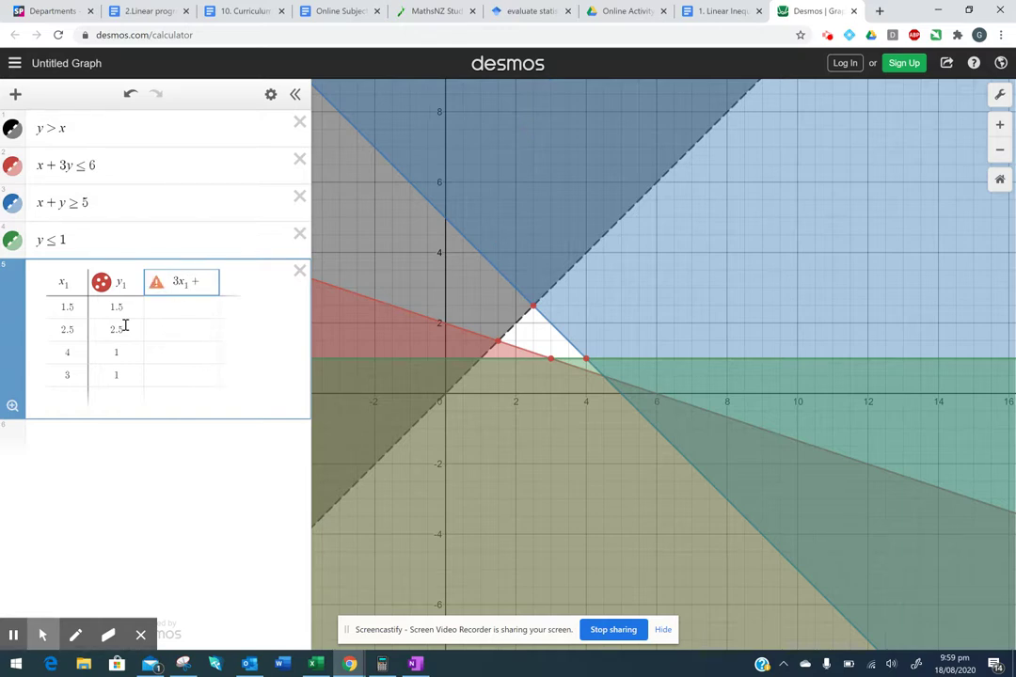
{"action": "type", "text": " 2y1"}
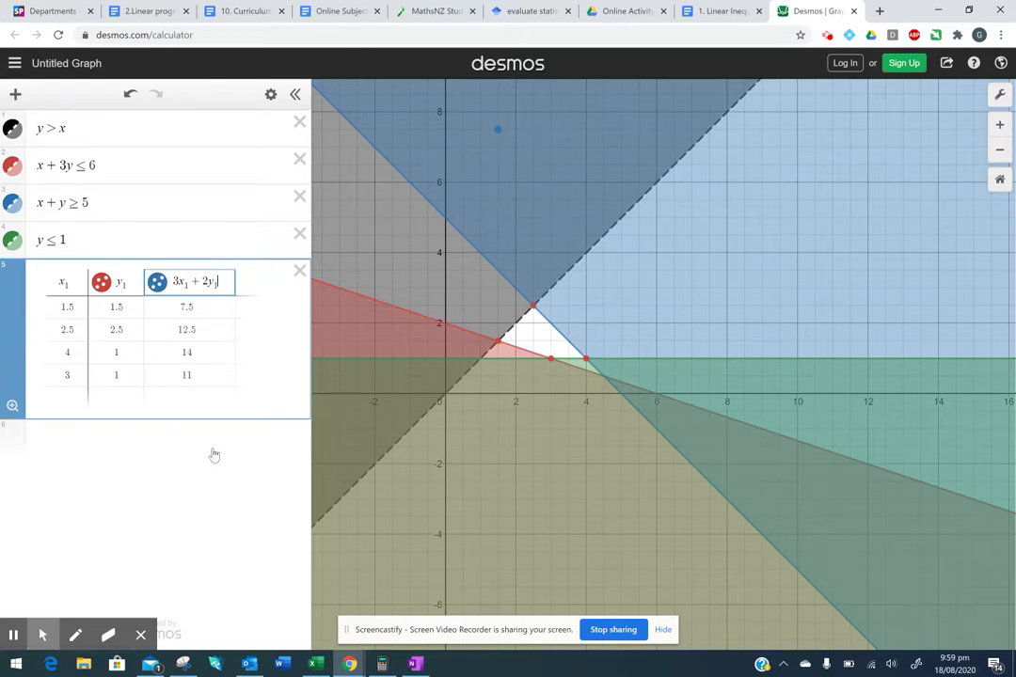
{"action": "left_click", "coordinate": [294, 385]}
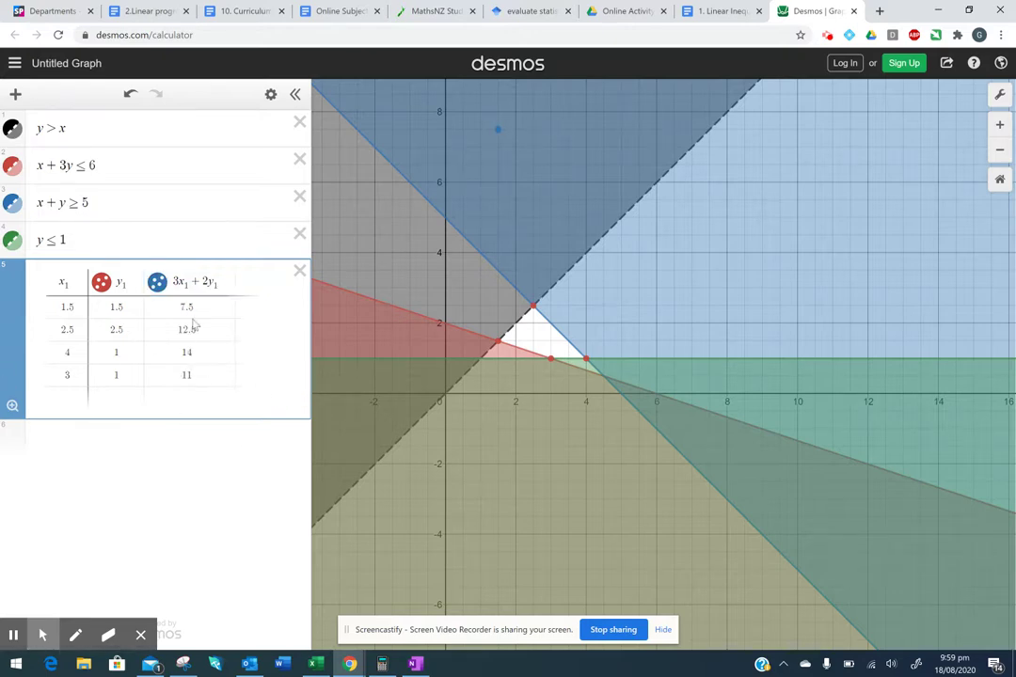